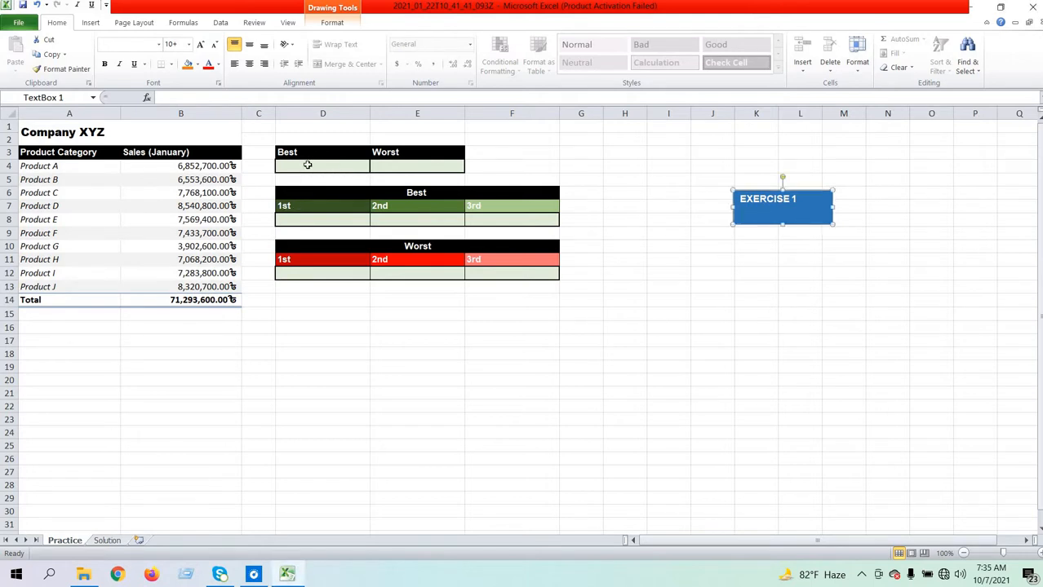
- Enter =MAX(B4:B13) in cell D4 under Best to return the highest January sales value
click(306, 164)
text(=)
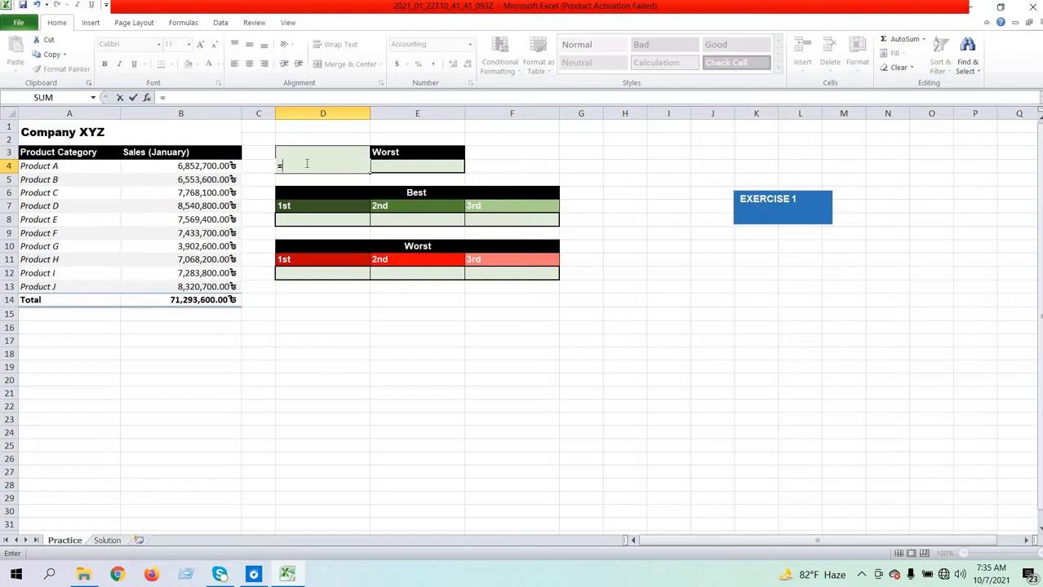
text(ma)
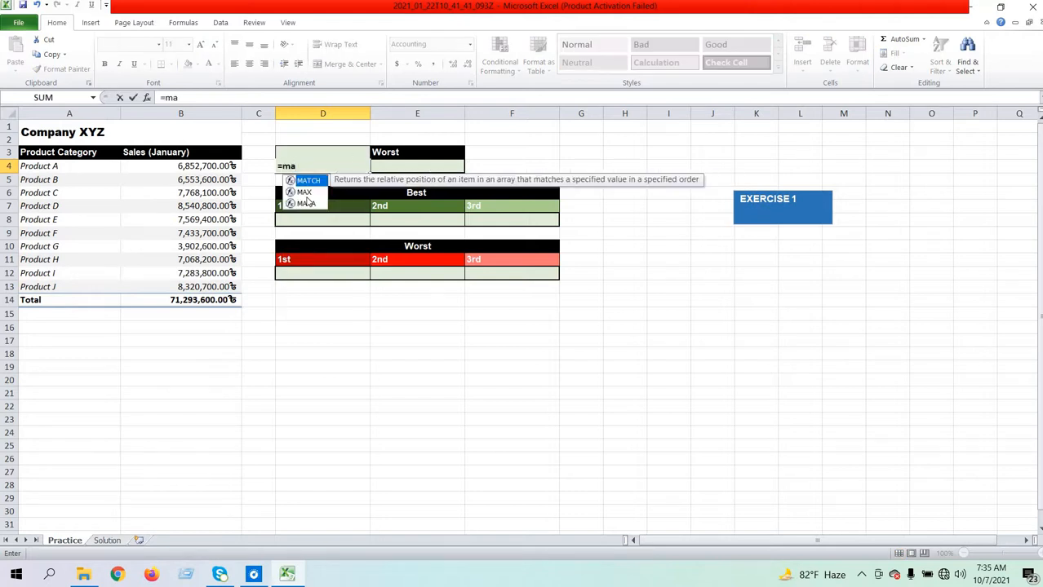
click(302, 193)
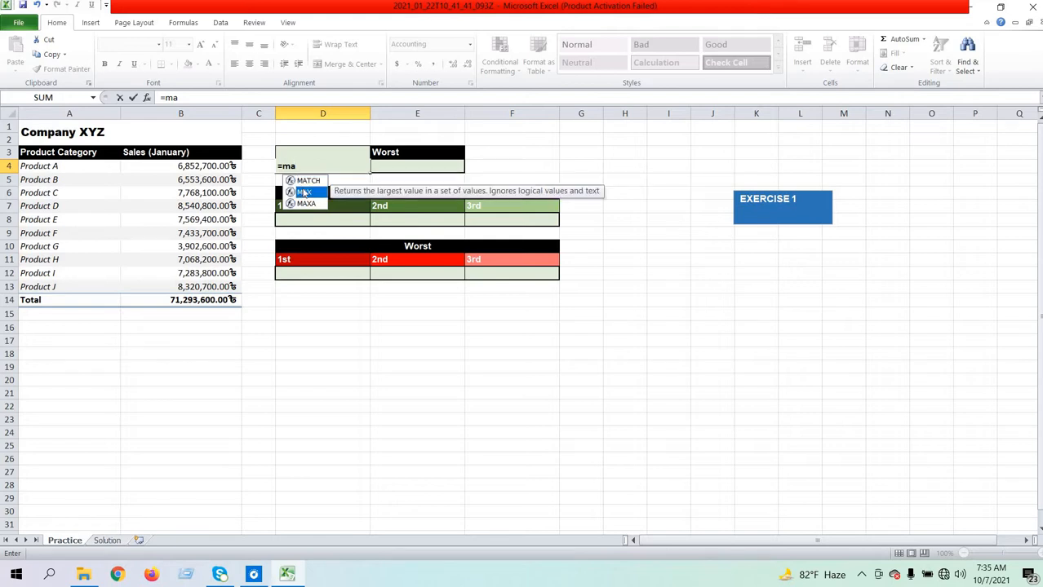
double_click(296, 191)
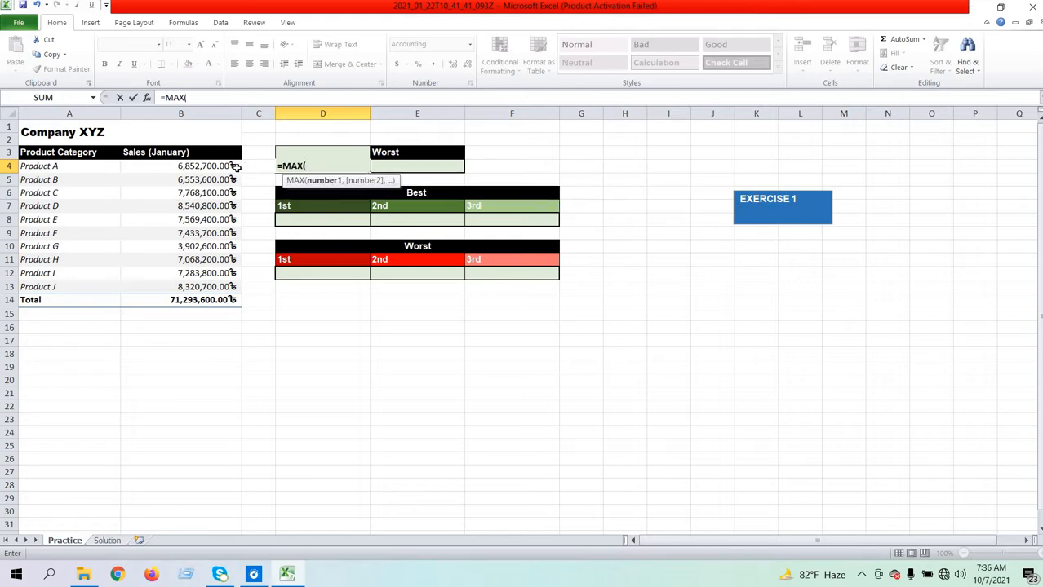
drag(211, 165, 210, 287)
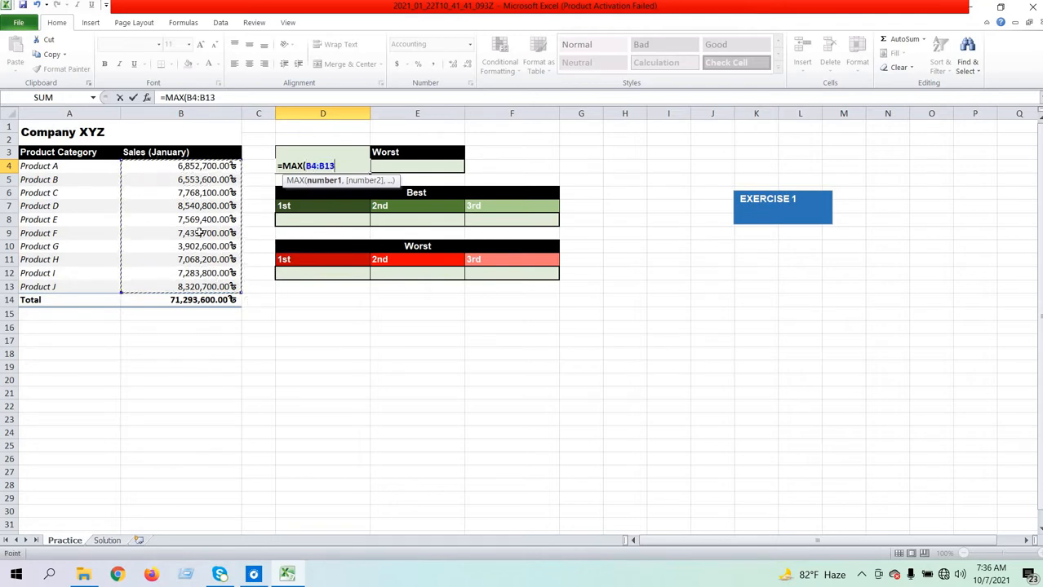
text())
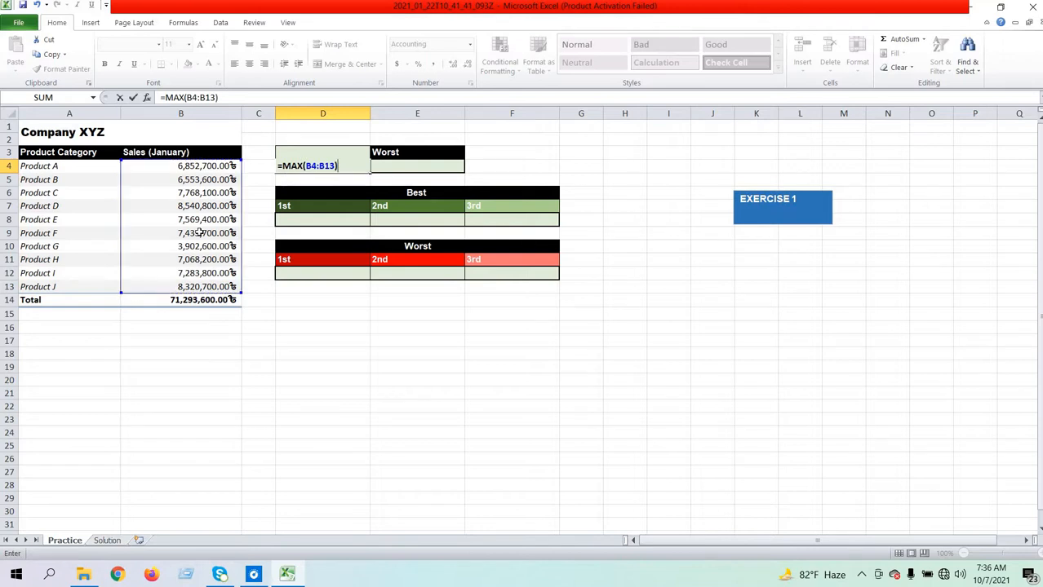
key(Return)
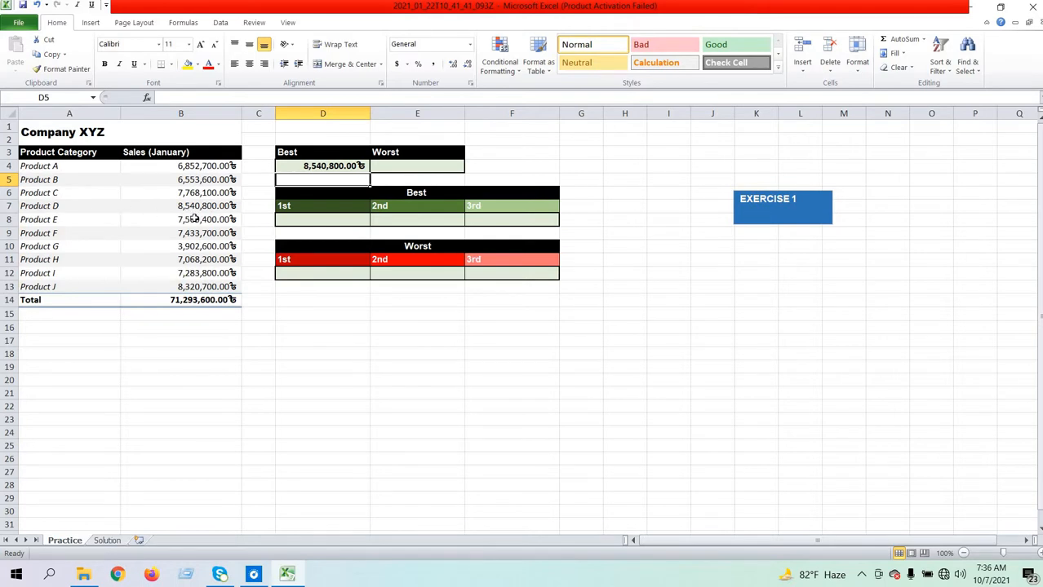
- Enter =MIN(B4:B13) in cell E4 under Worst to return the lowest January sales value
click(390, 168)
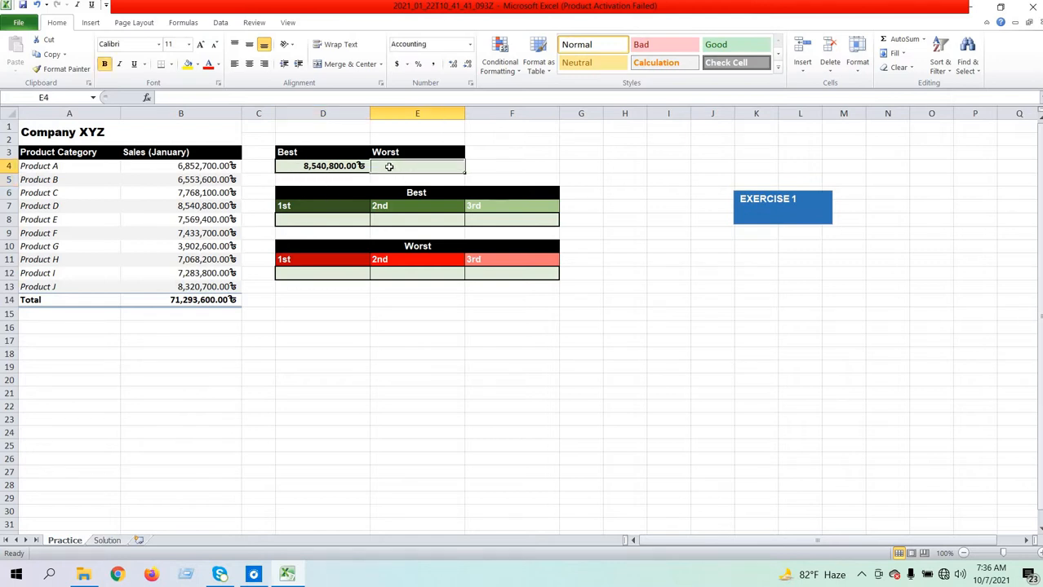
text(=)
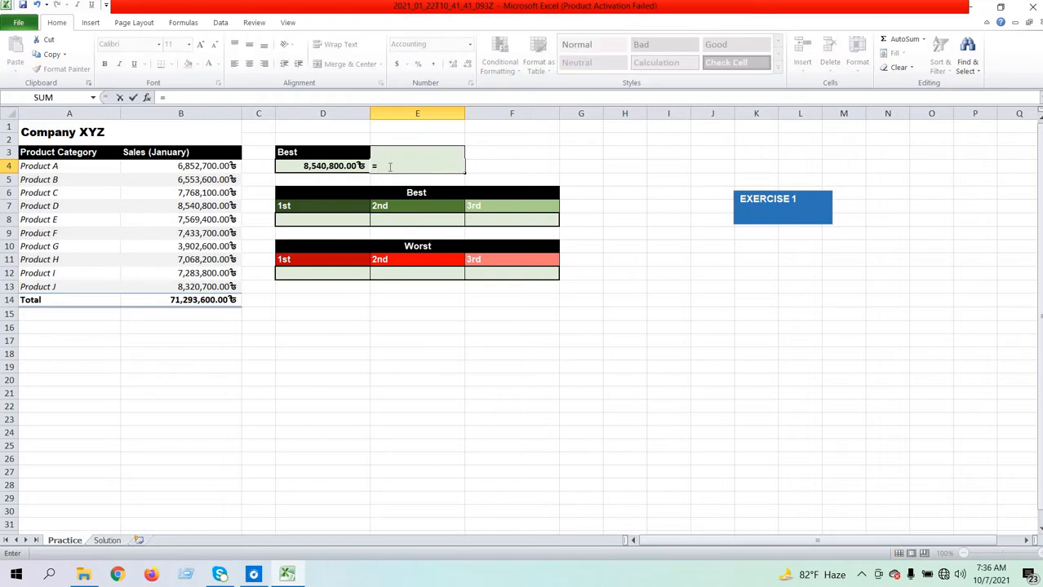
text(mi)
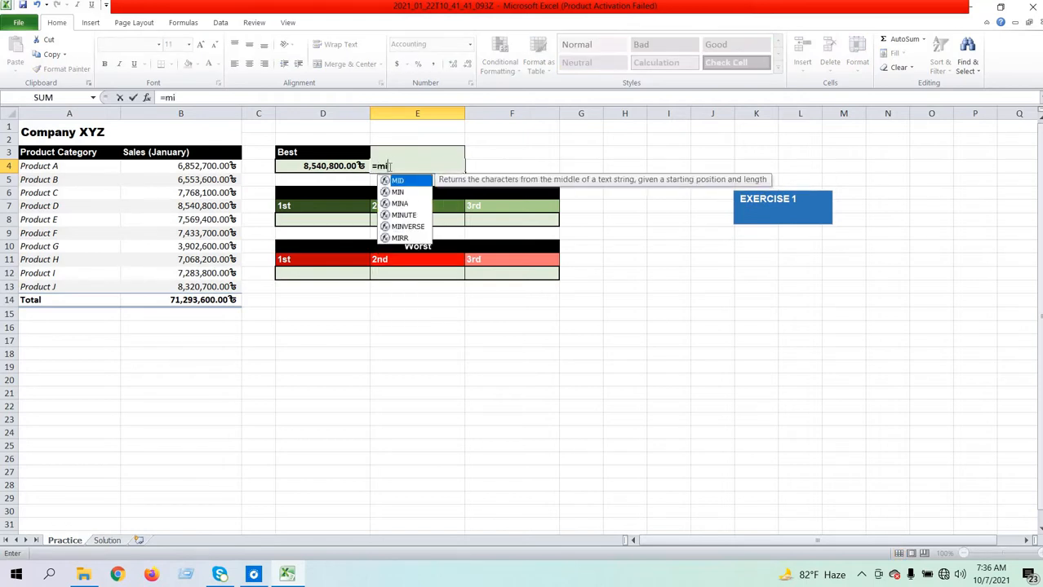
text(n)
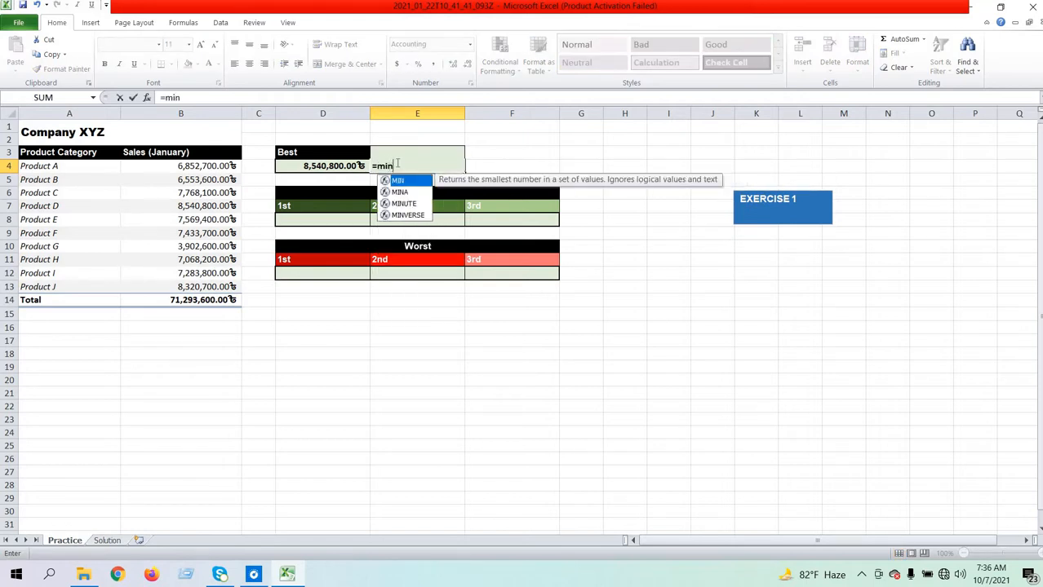
double_click(397, 180)
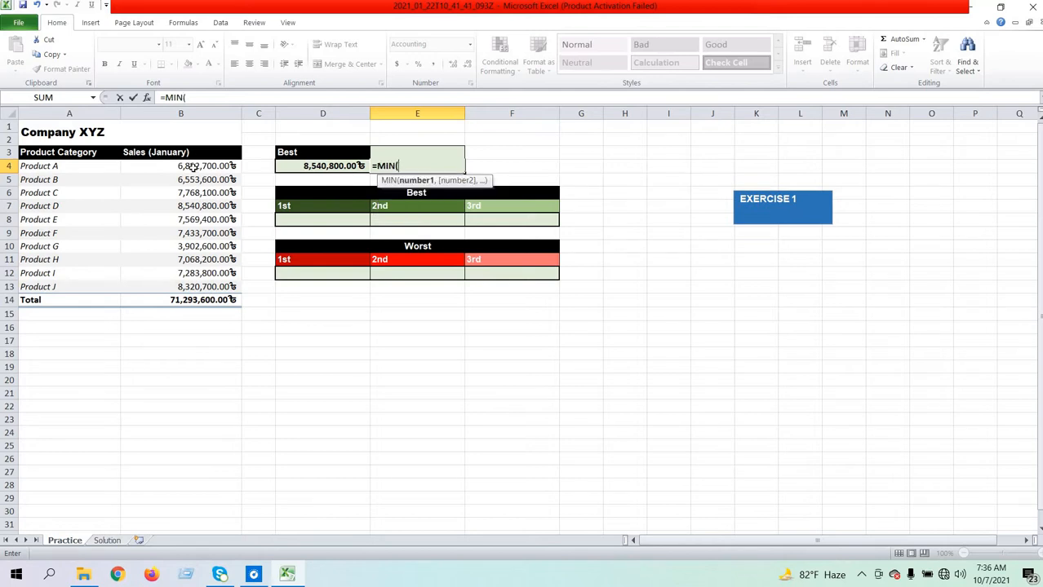
drag(194, 167, 200, 287)
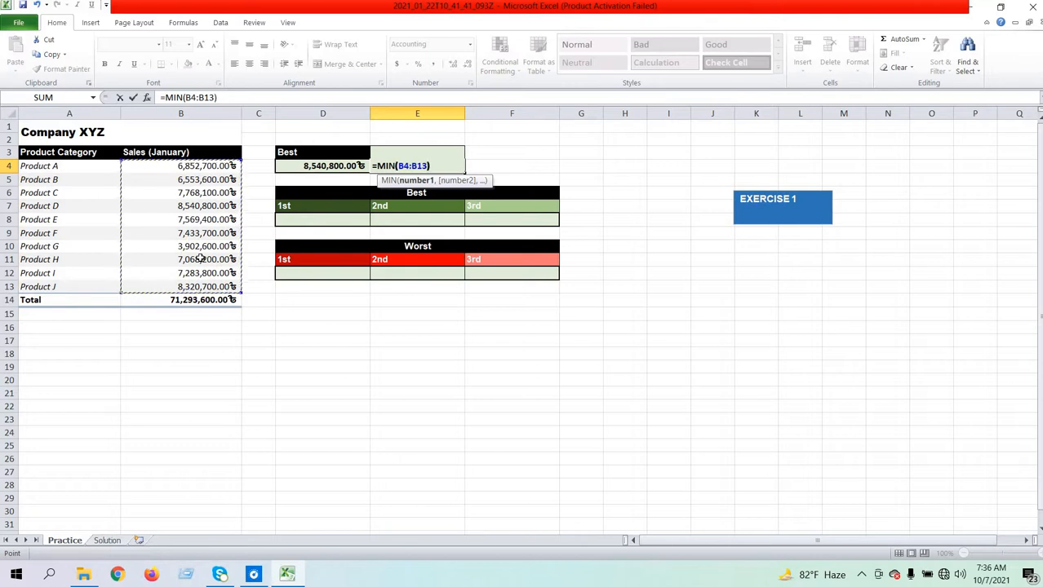
text())
key(Return)
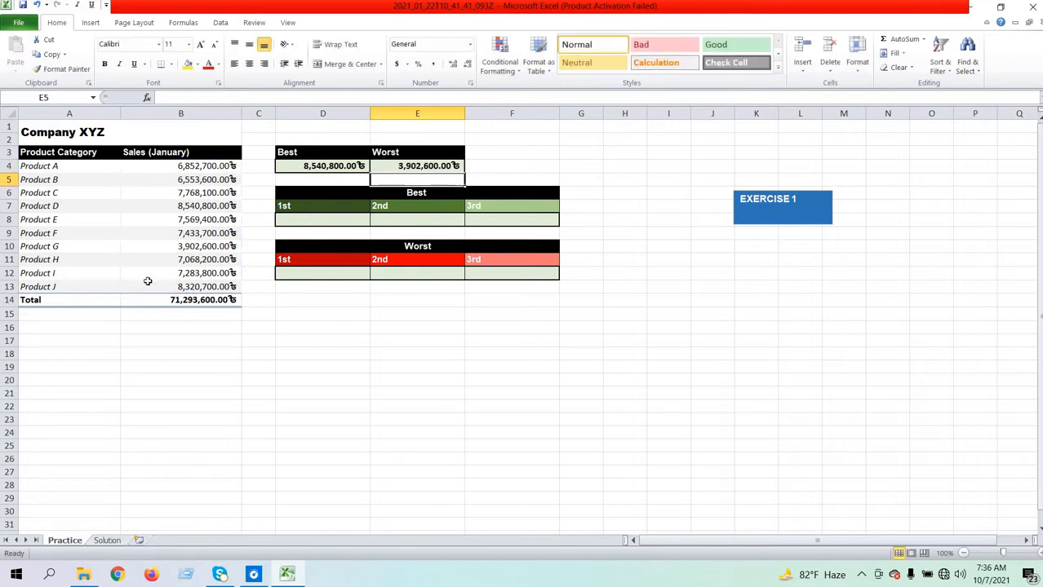
- Enter =LARGE(B4:B13,1) in cell D8 for the 1st place of the Best table
click(312, 221)
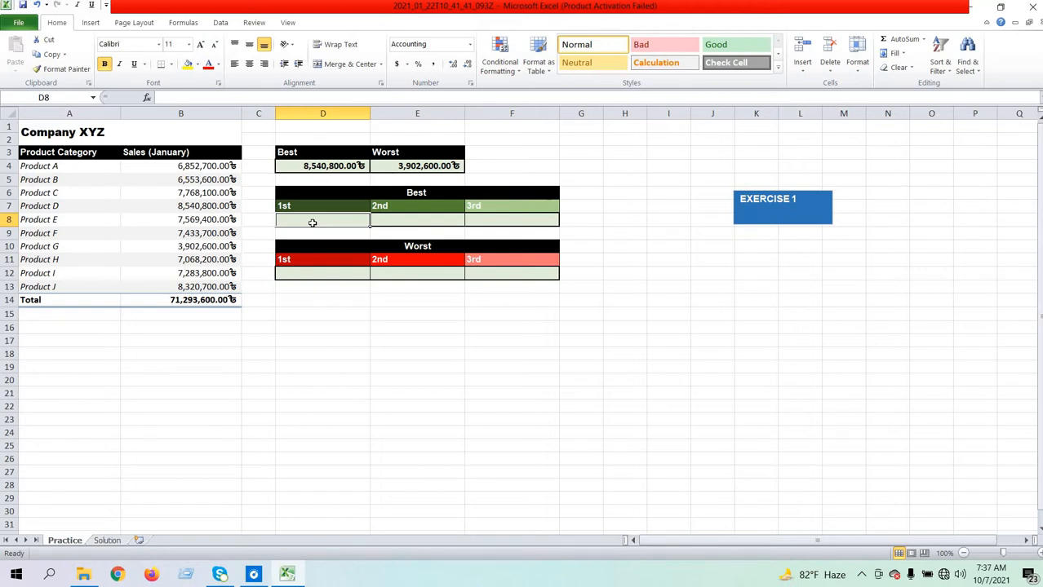
text(=)
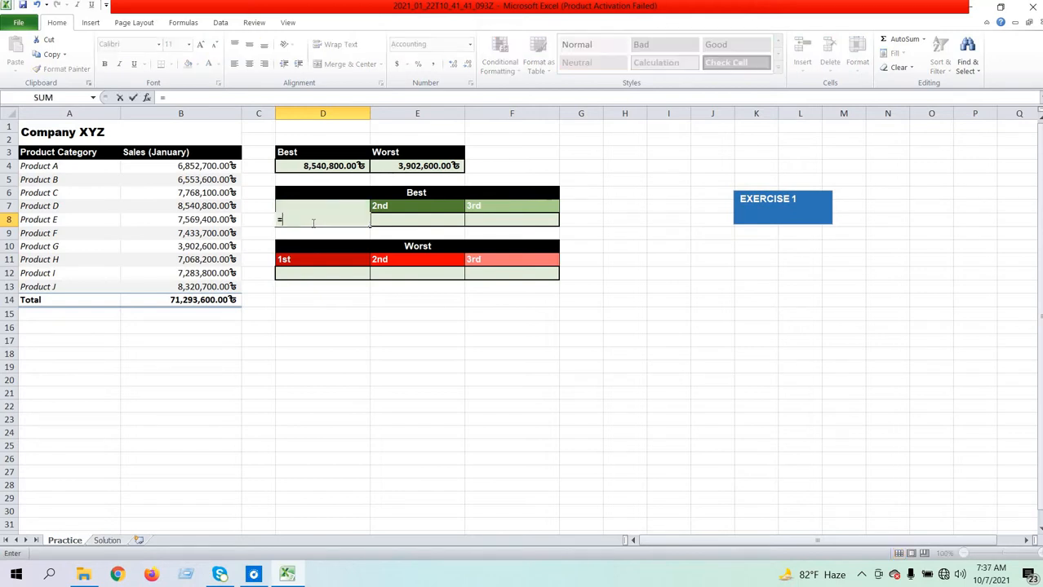
text(lar)
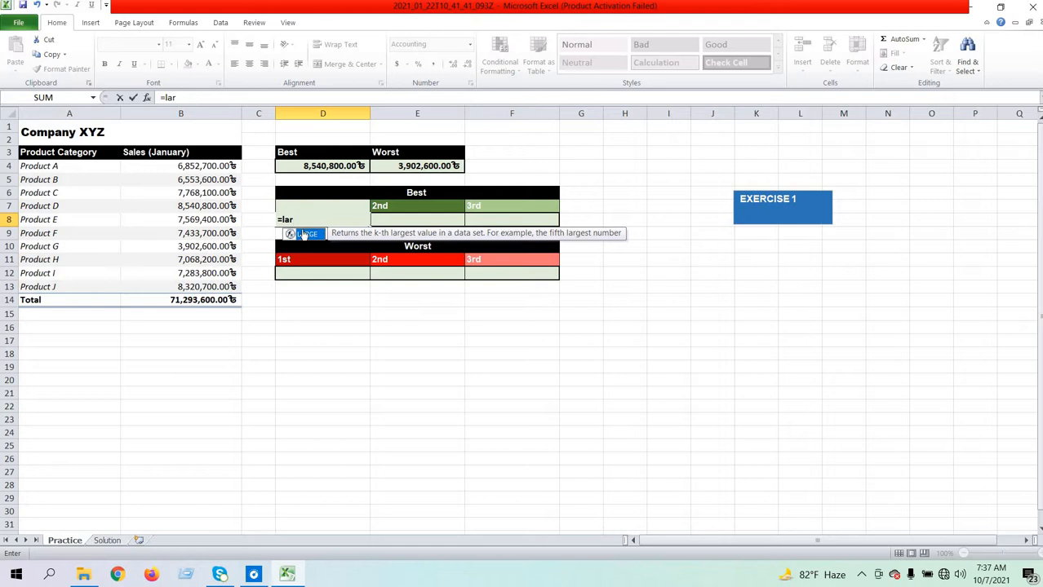
double_click(302, 235)
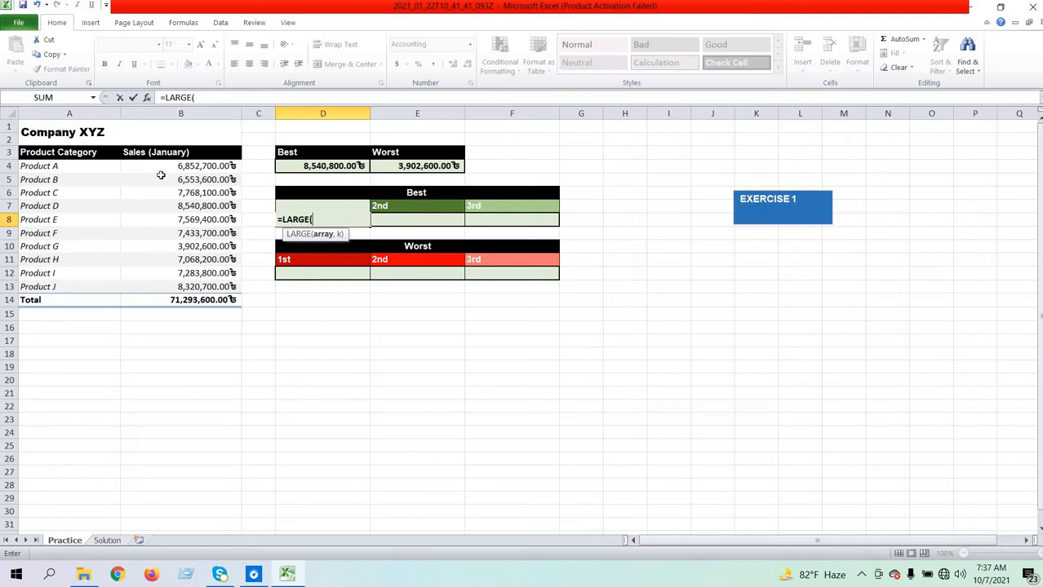
drag(161, 169, 172, 288)
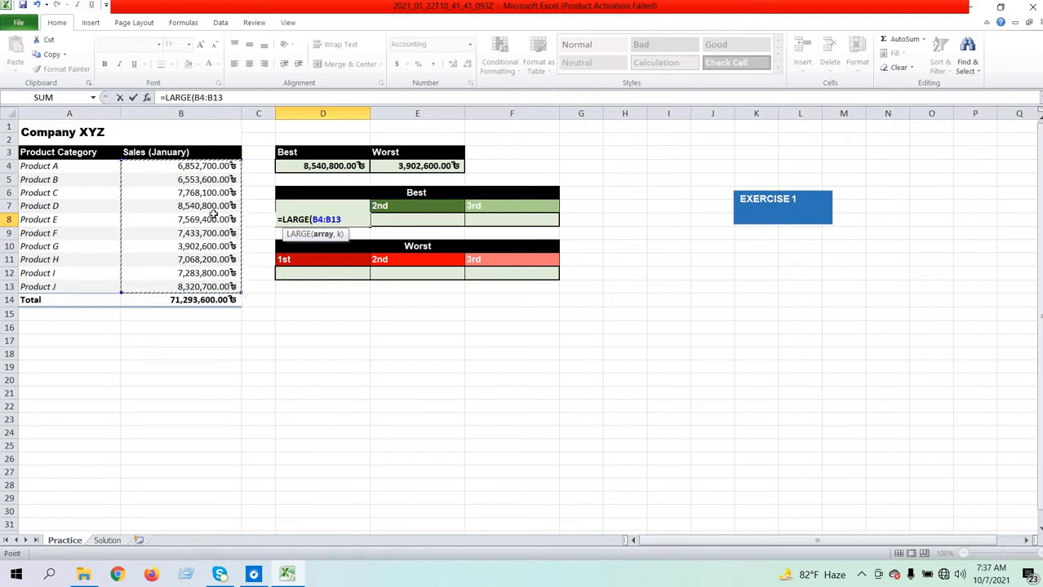
text(,1)
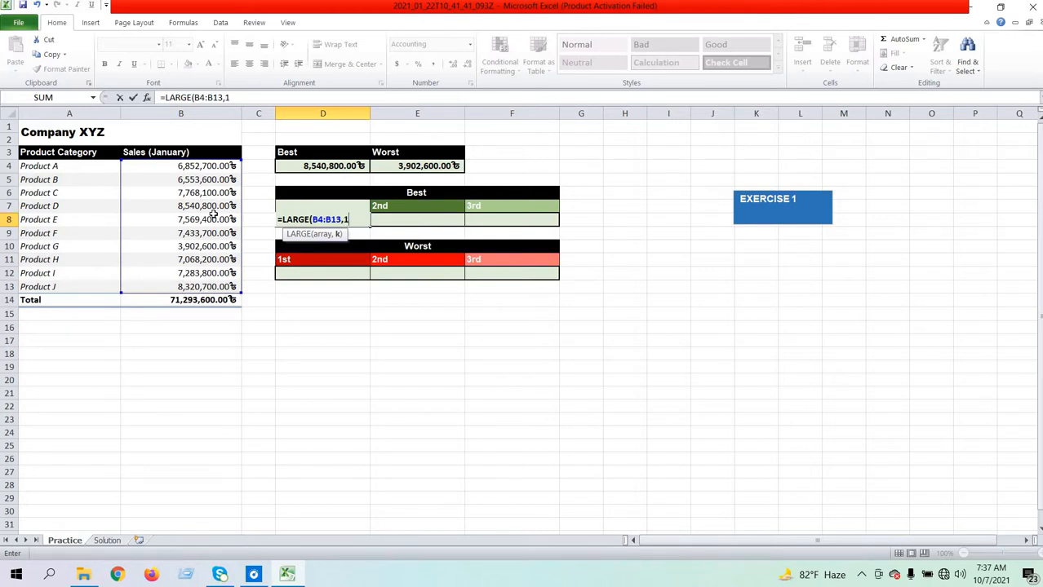
text())
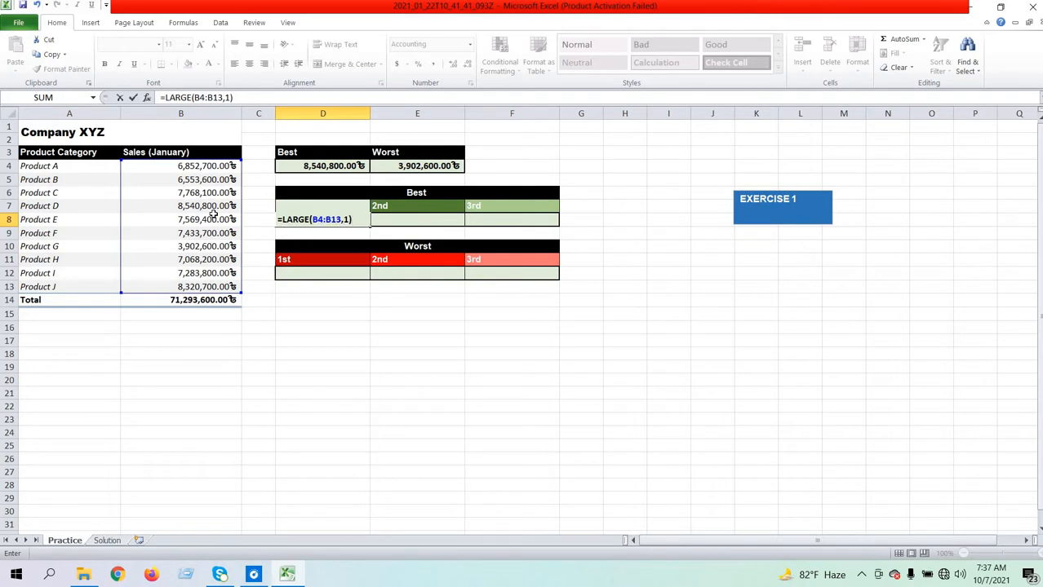
key(Return)
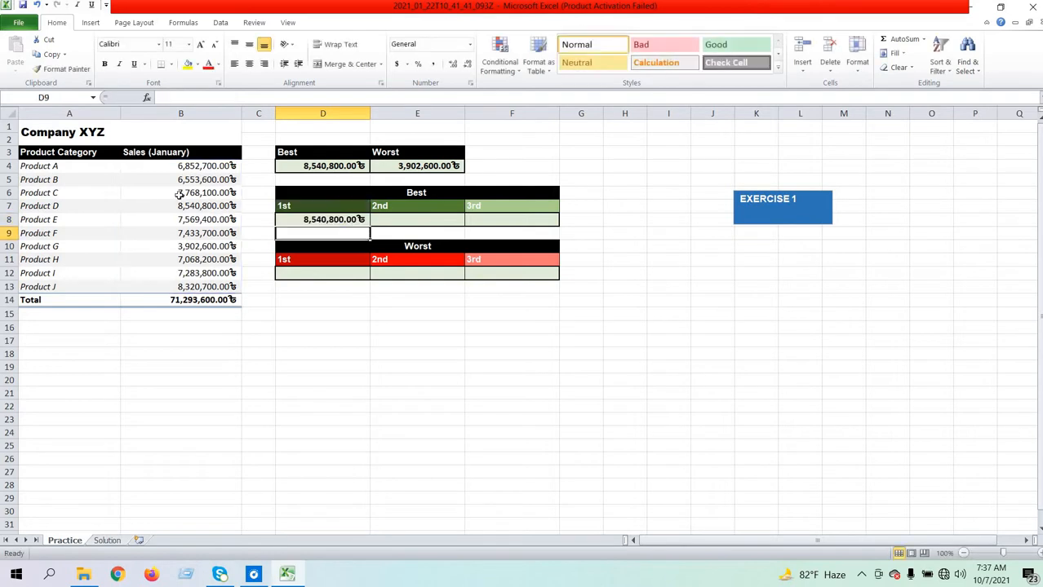
- Enter =LARGE(B4:B13,2) in cell E8 for the 2nd place of the Best table
click(388, 220)
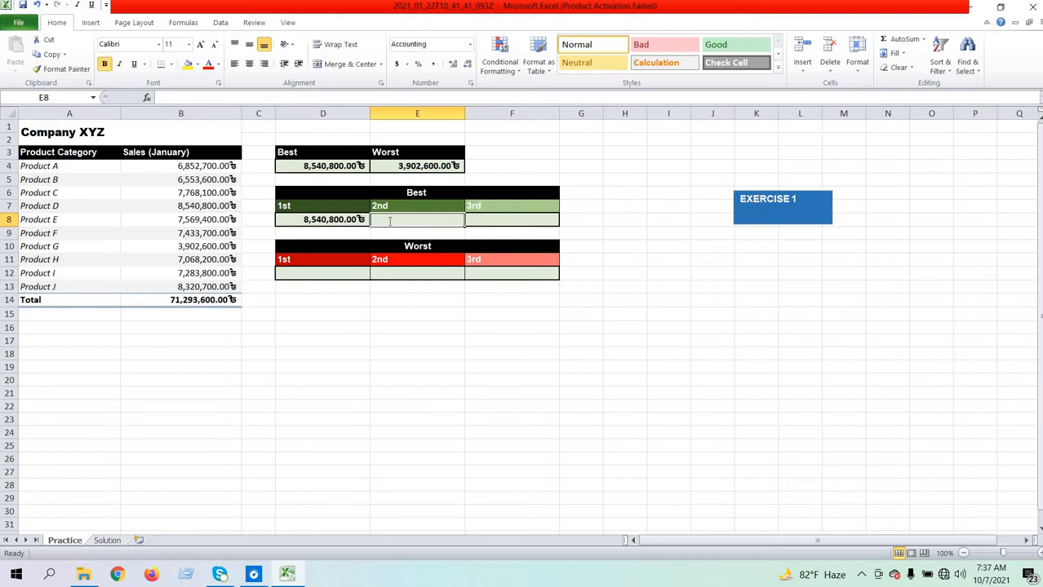
text(=lar)
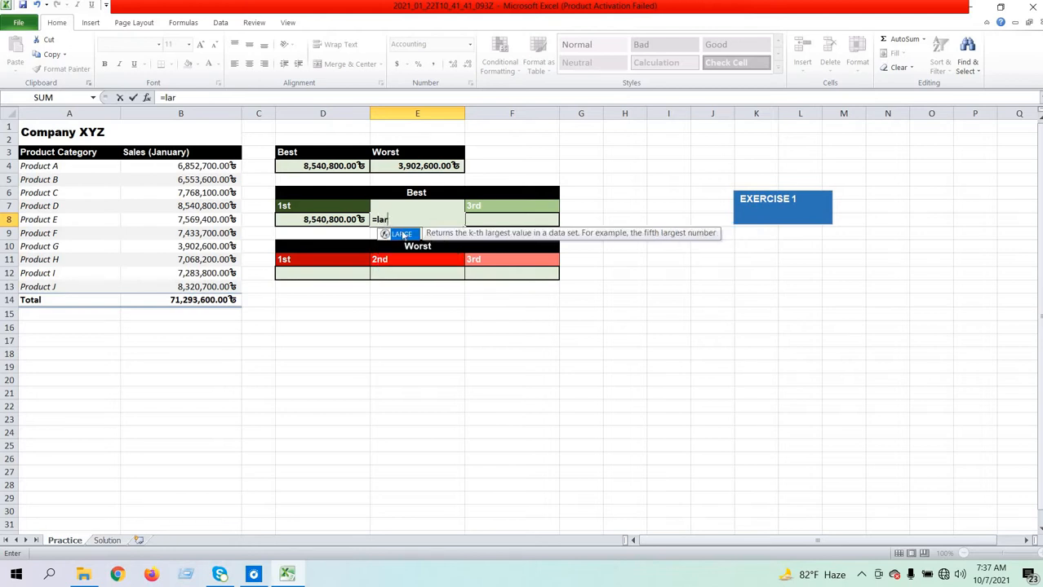
double_click(401, 235)
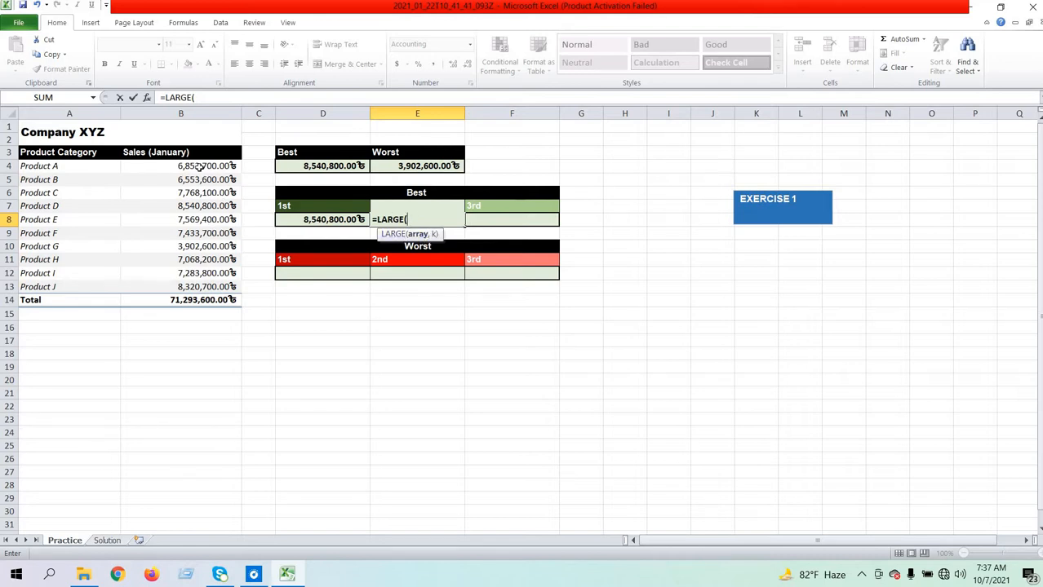
drag(201, 168, 209, 288)
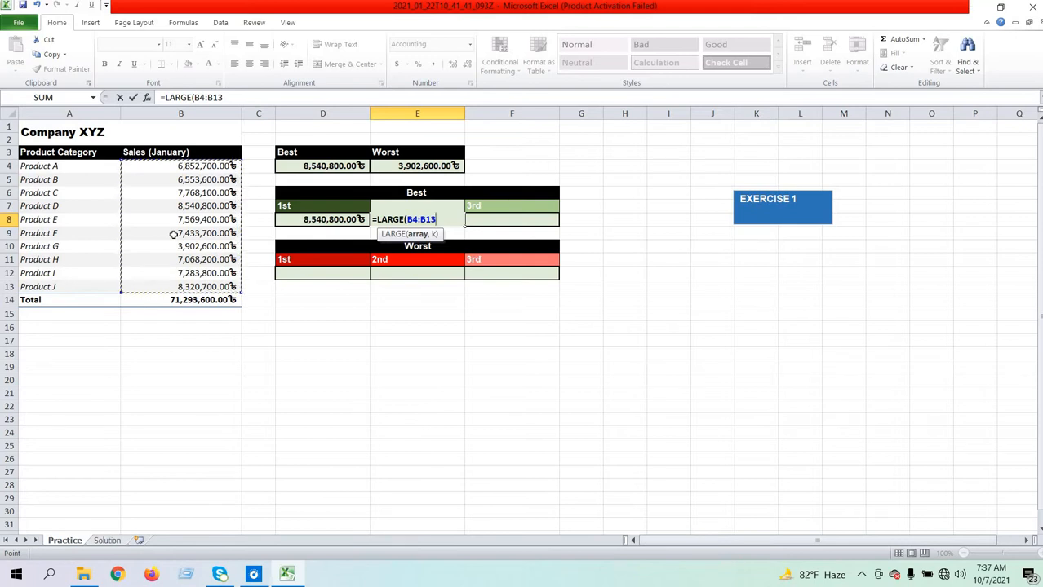
text(,2)
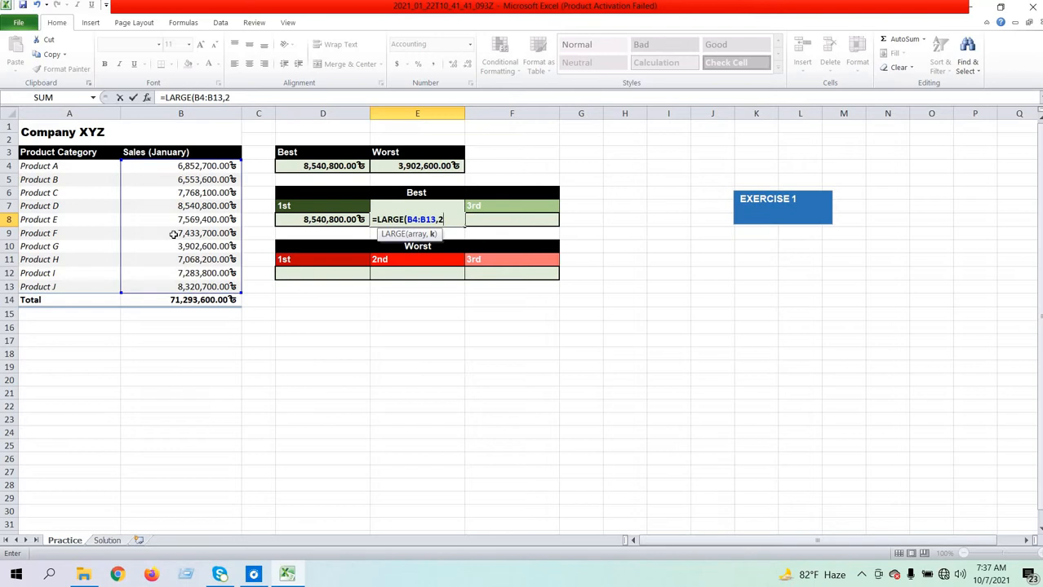
text())
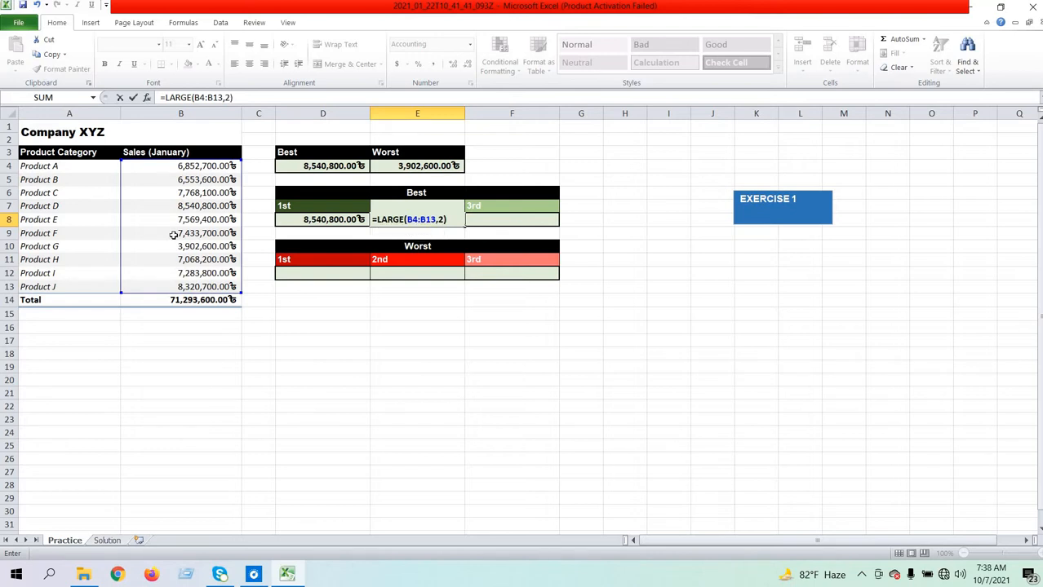
key(Return)
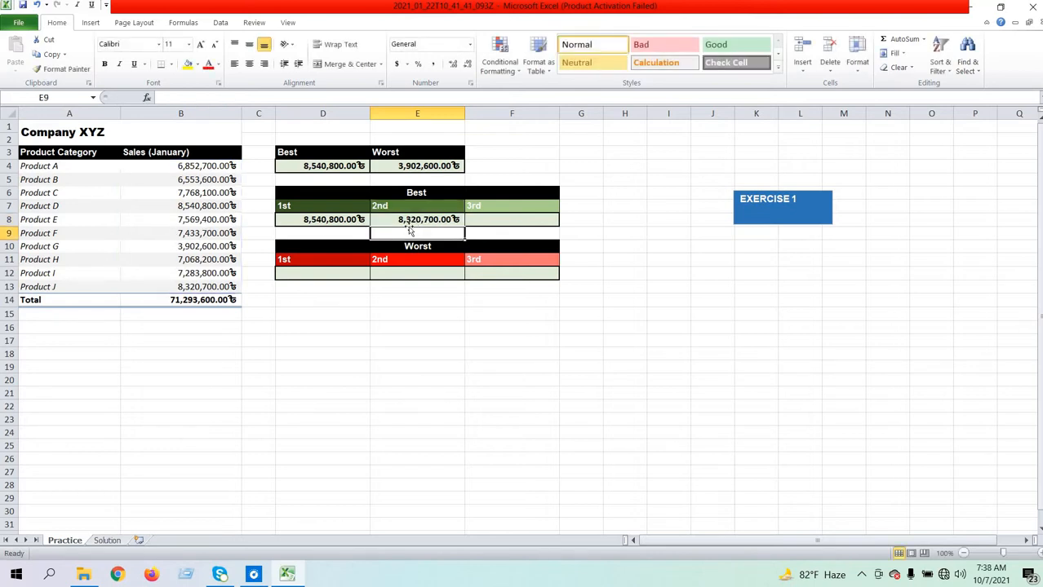
- Enter =LARGE(B4:B13,3) in cell F8 for the 3rd place of the Best table
click(483, 220)
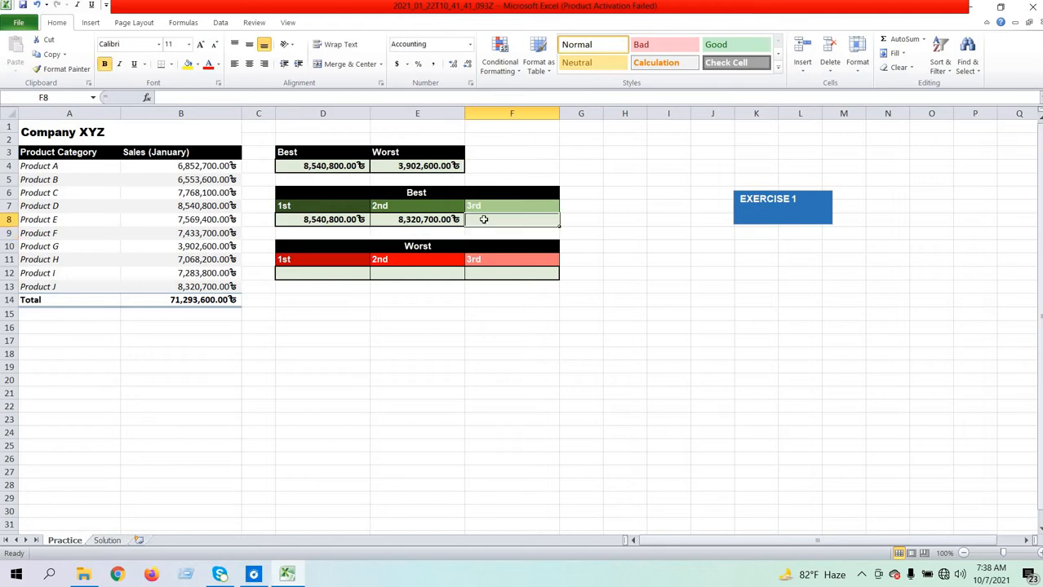
text(=l)
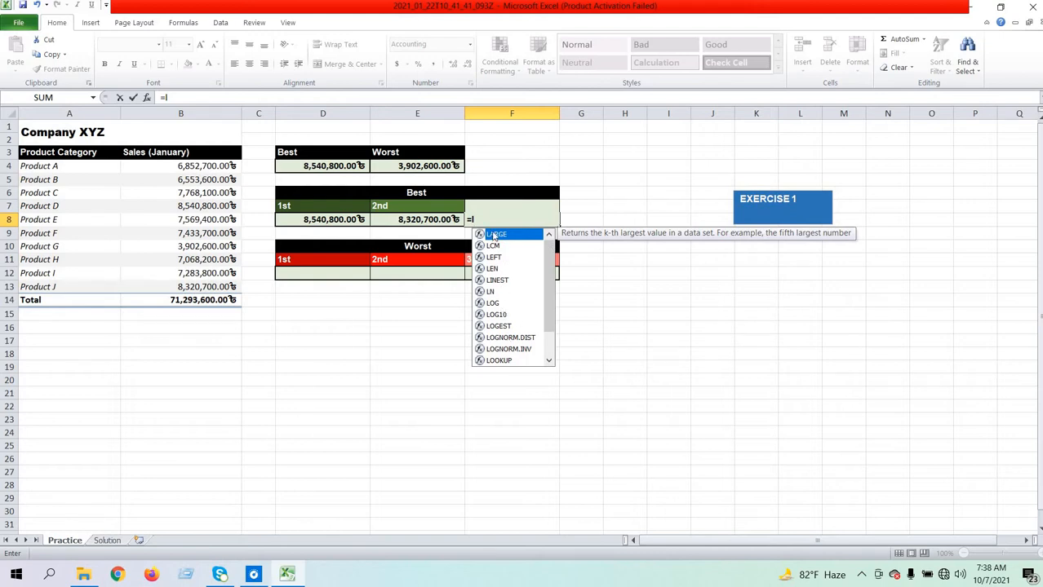
double_click(494, 235)
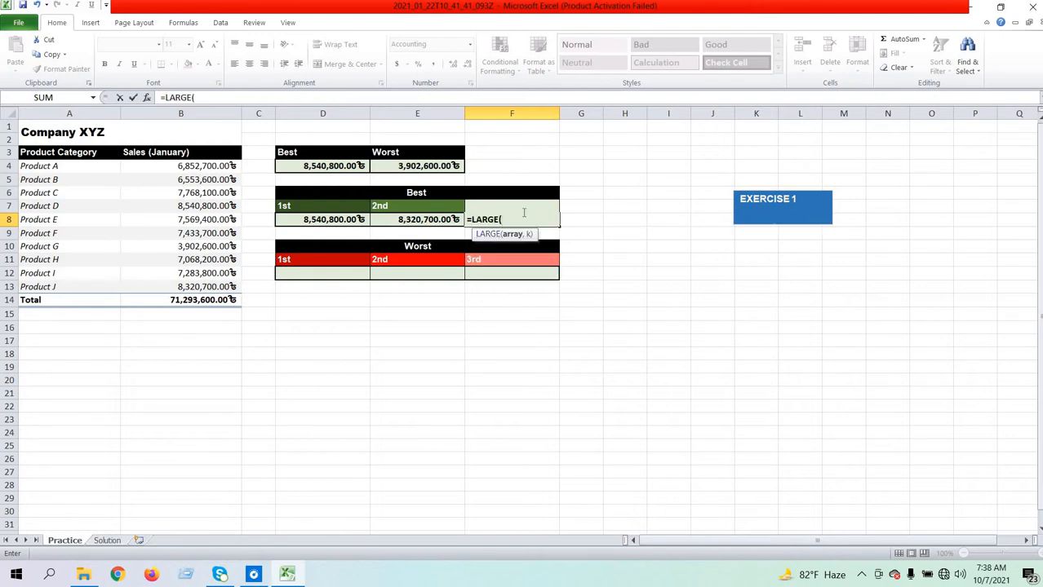
drag(151, 167, 177, 288)
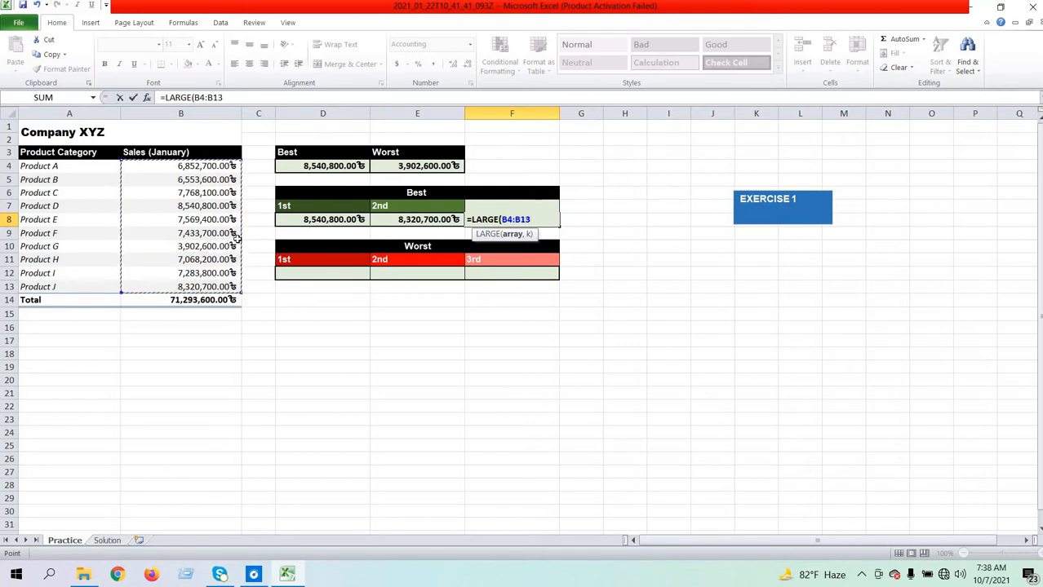
text(,3)
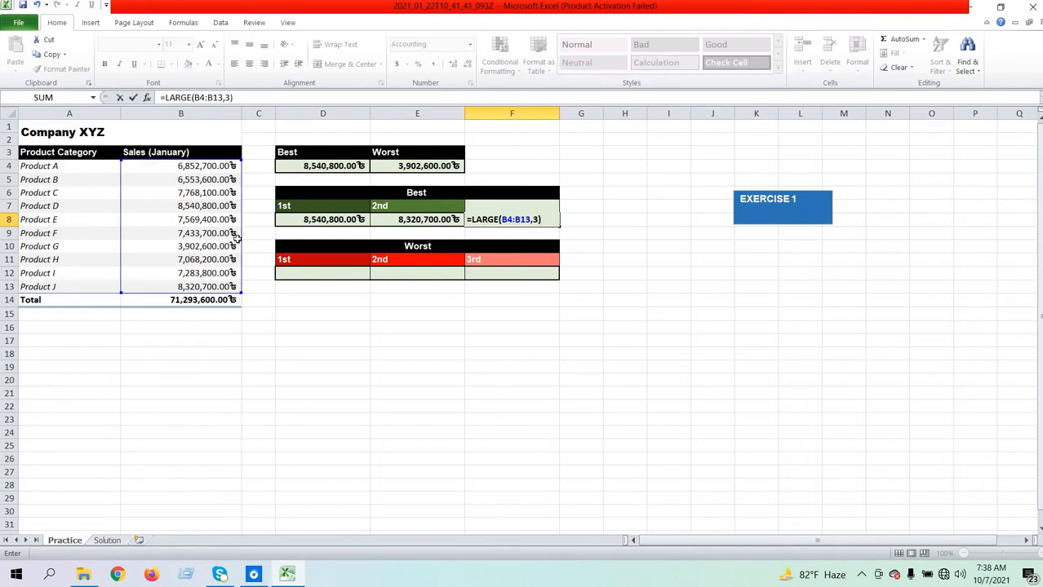
key(Return)
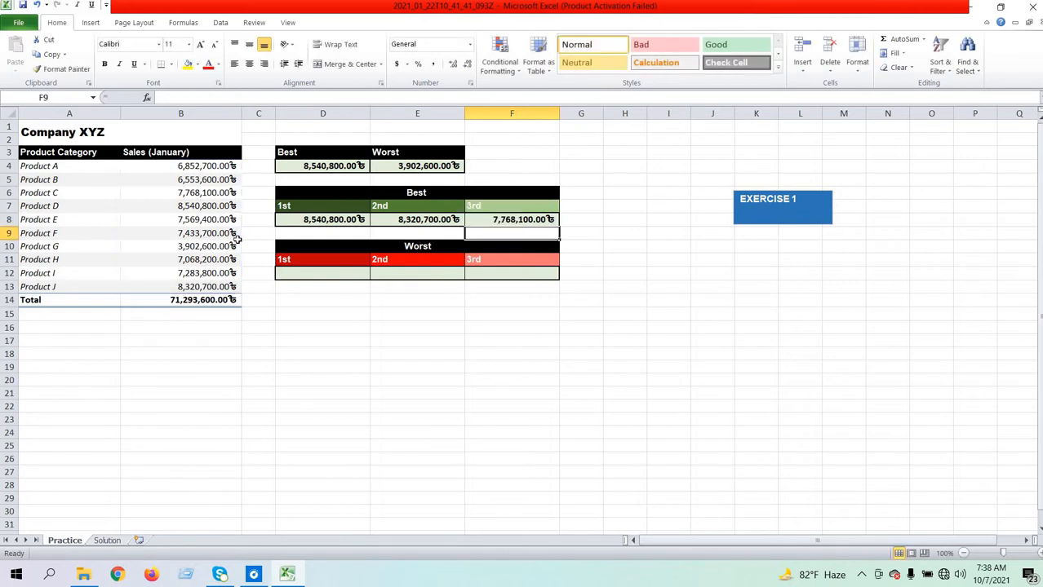
- Enter =SMALL(B4:B13,1) in cell D12 for the 1st place of the Worst table
click(316, 276)
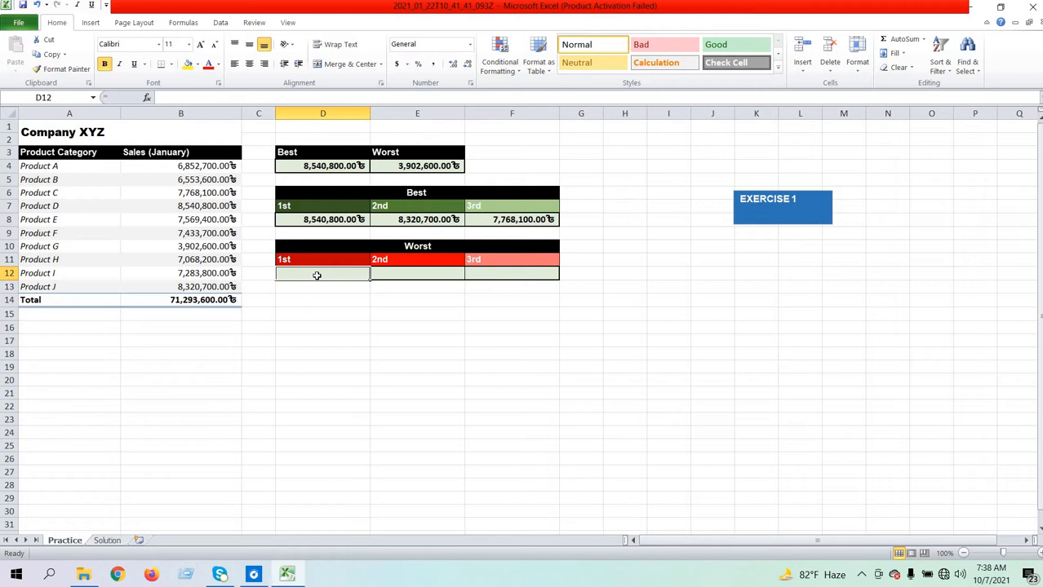
text(=s)
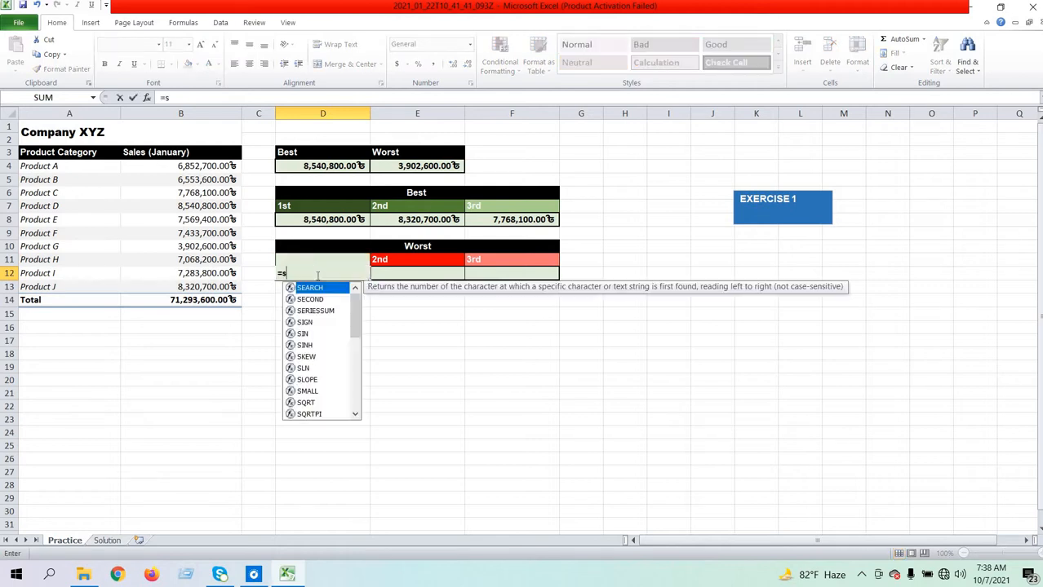
text(m)
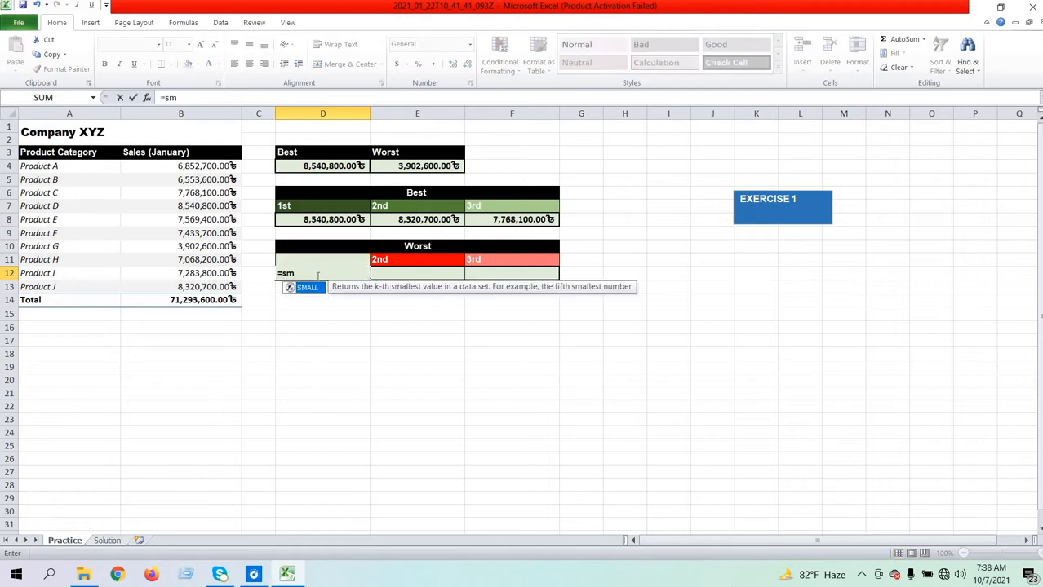
double_click(310, 288)
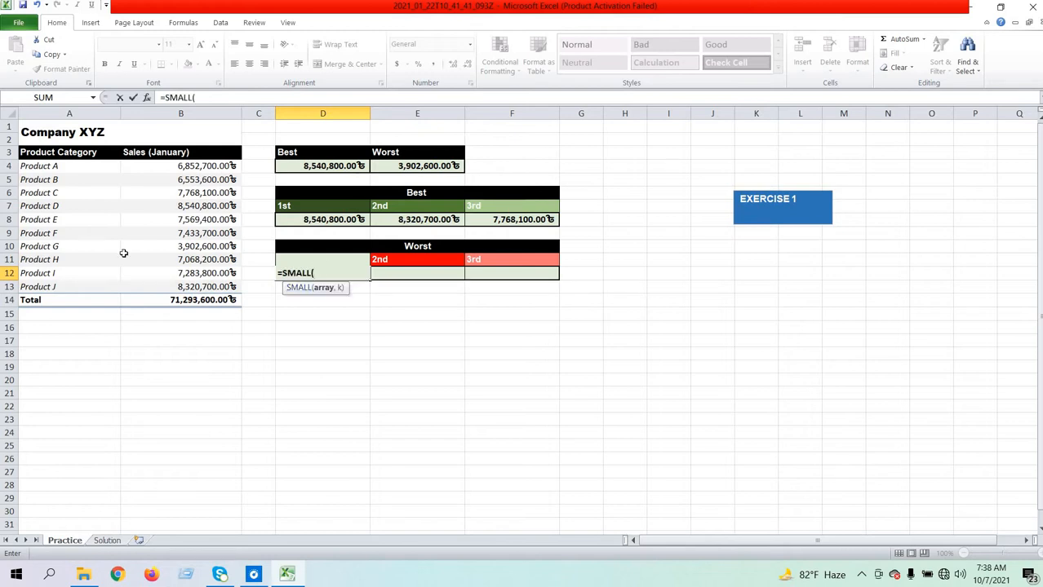
drag(151, 165, 184, 287)
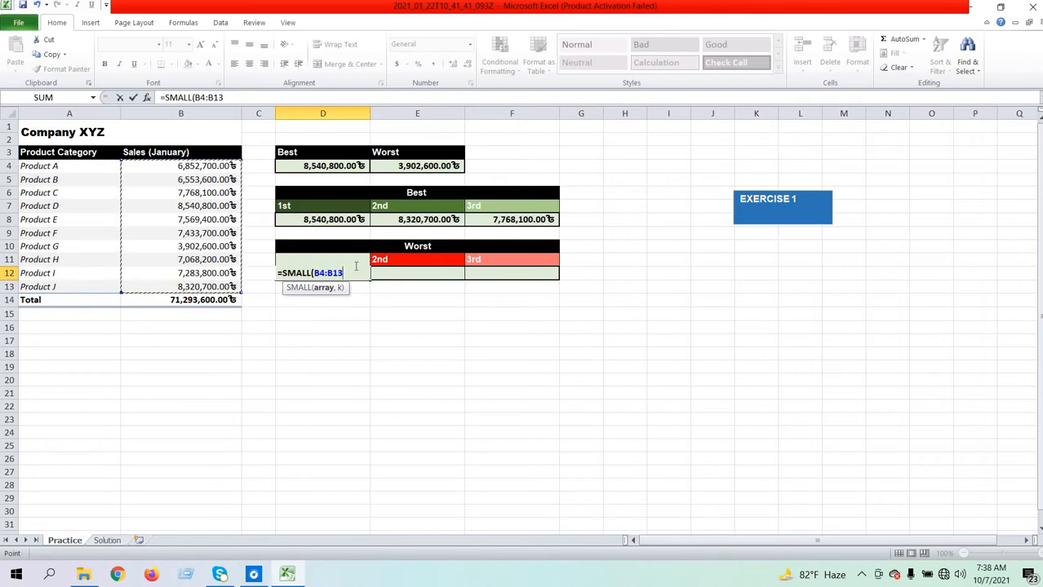
text(,1)
key(Return)
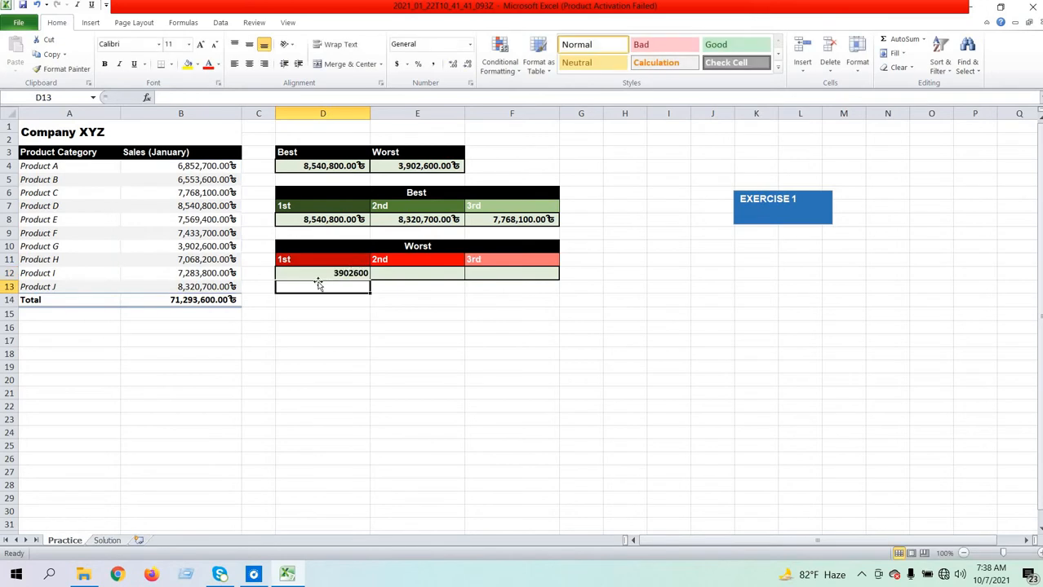
- Enter =SMALL(B4:B13,2) in cell E12 for the 2nd place of the Worst table
click(386, 275)
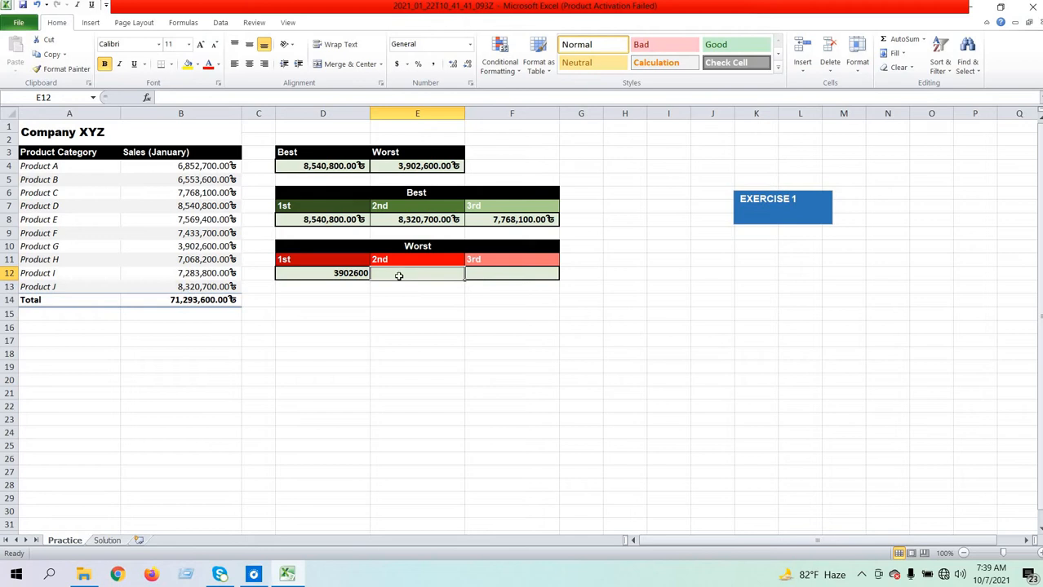
text(=s)
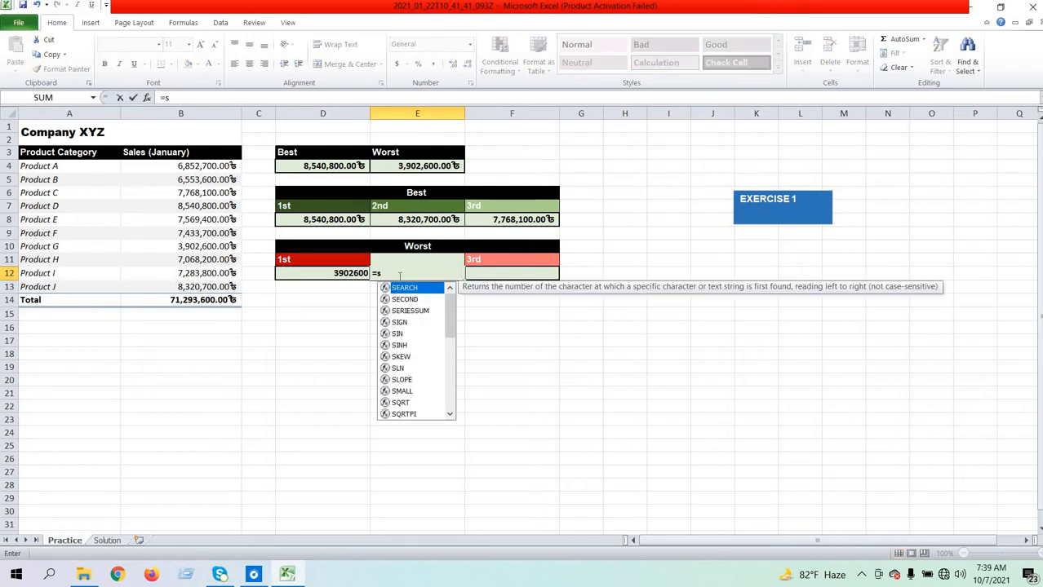
text(m)
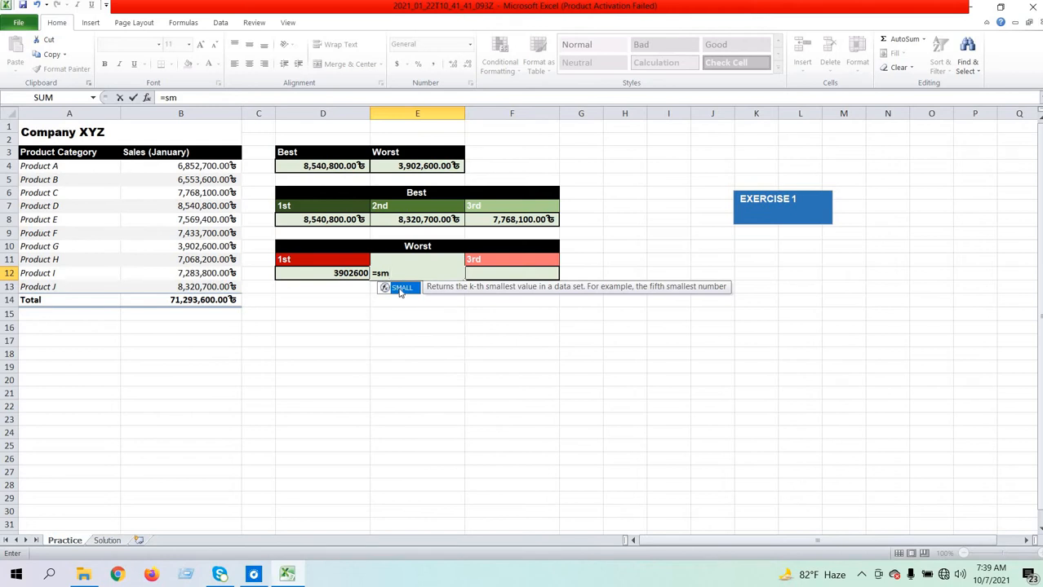
double_click(400, 290)
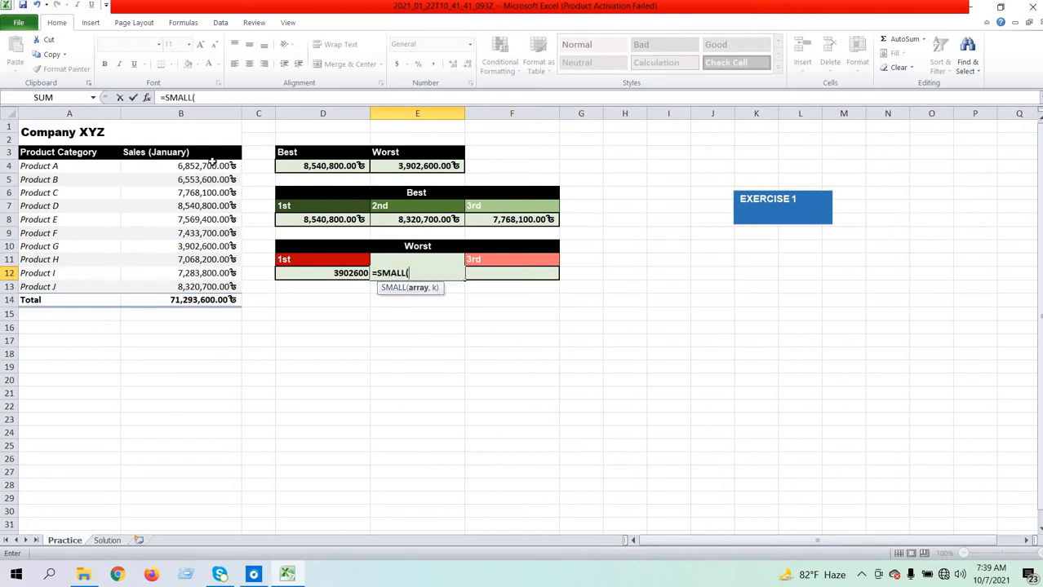
drag(210, 166, 207, 287)
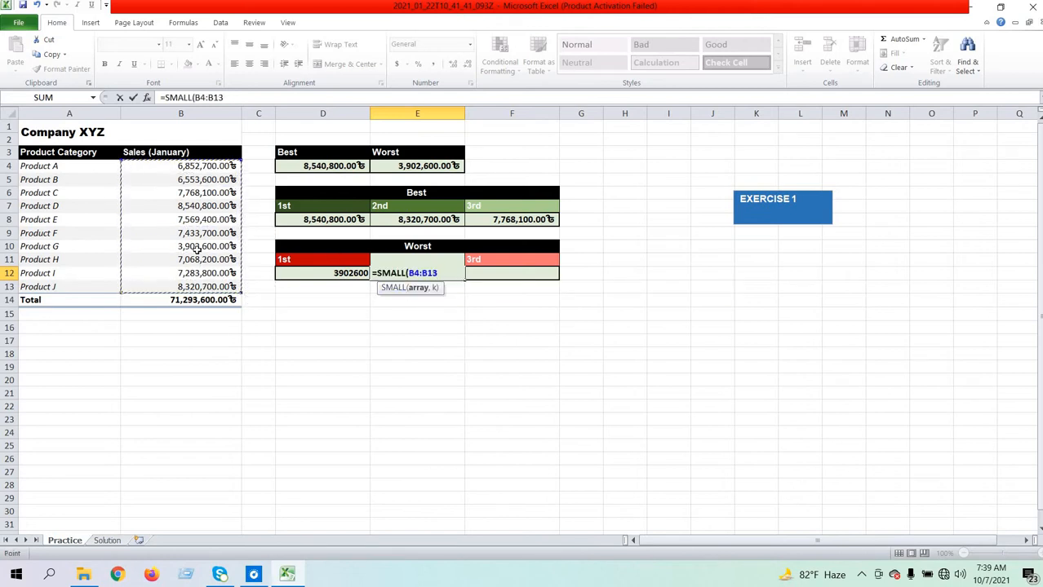
text(,2)
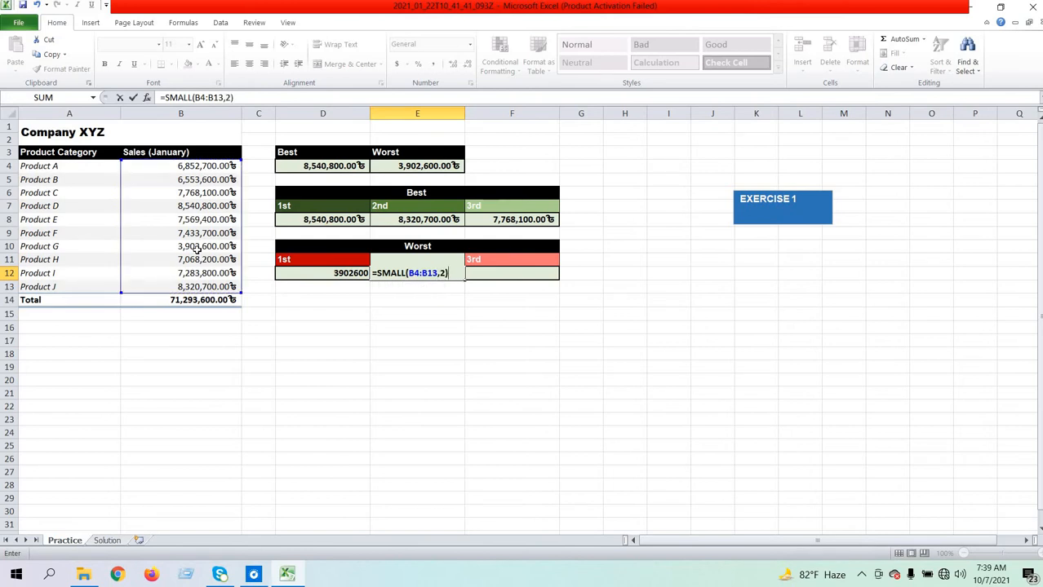
key(Return)
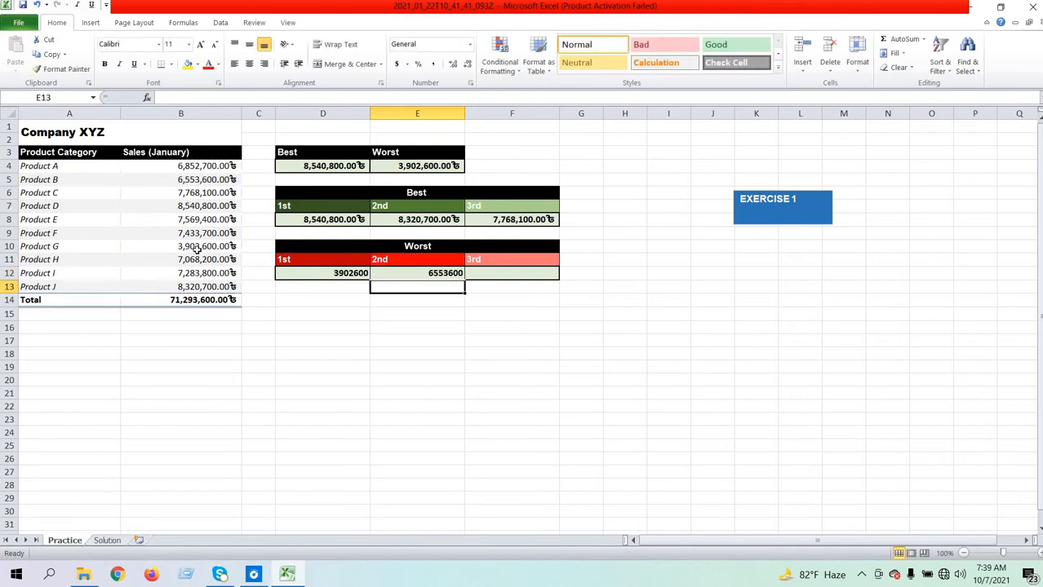
- Enter =SMALL(B4:B13,3) in cell F12 for the 3rd place of the Worst table
click(482, 278)
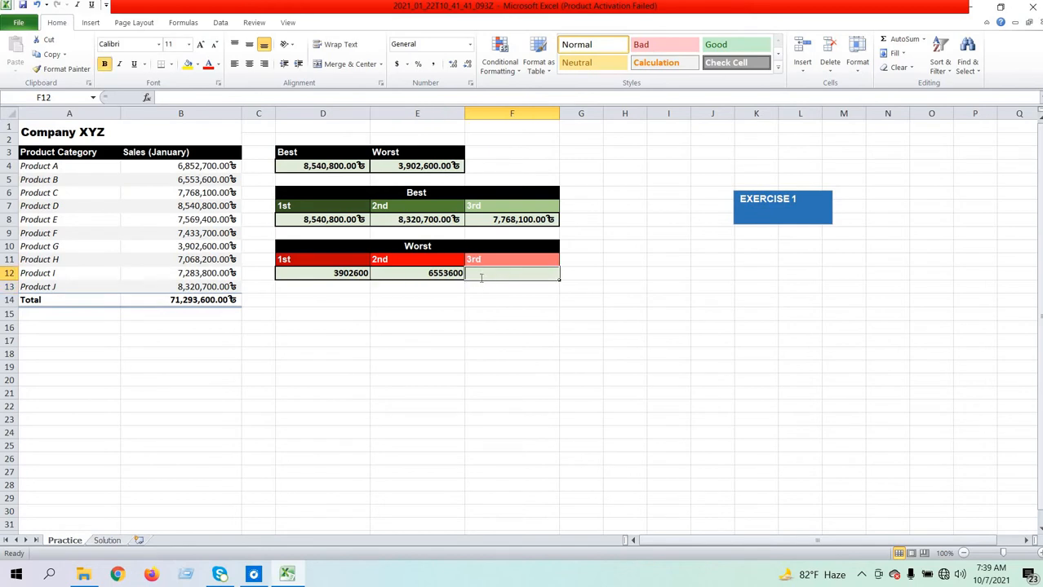
text(=sm)
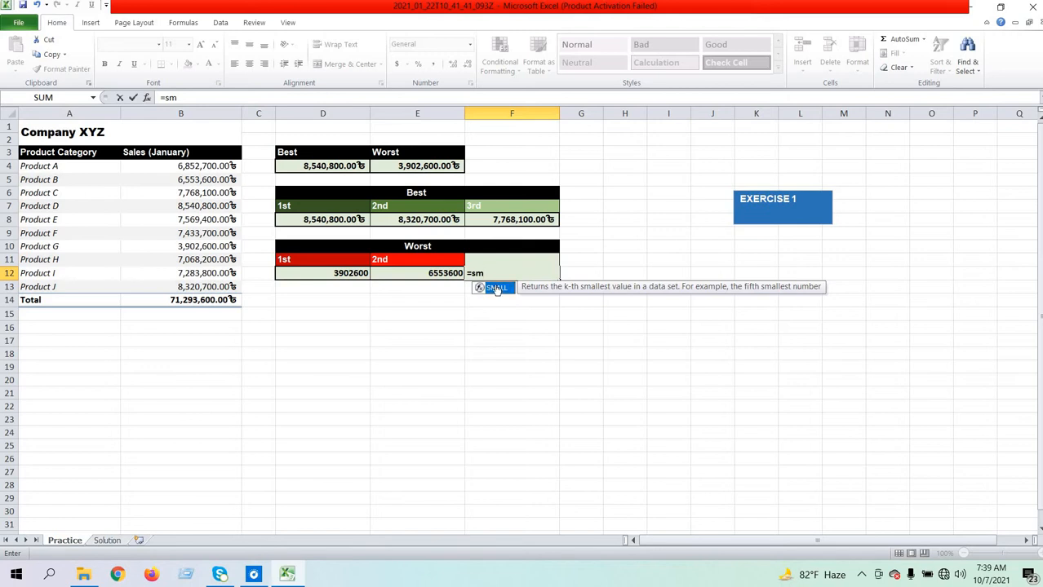
double_click(496, 289)
drag(154, 165, 165, 272)
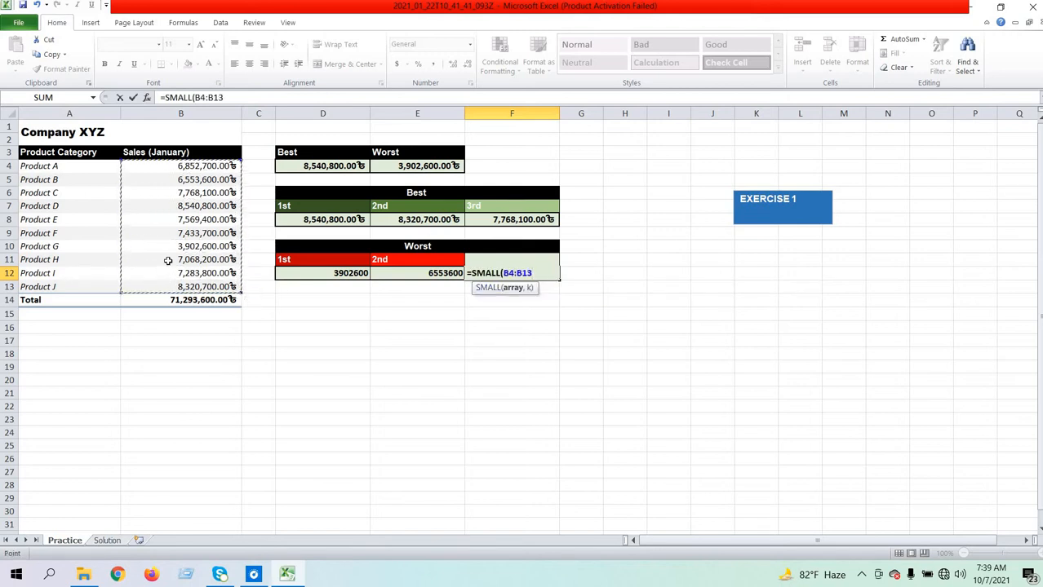
text(,3)
key(BackSpace)
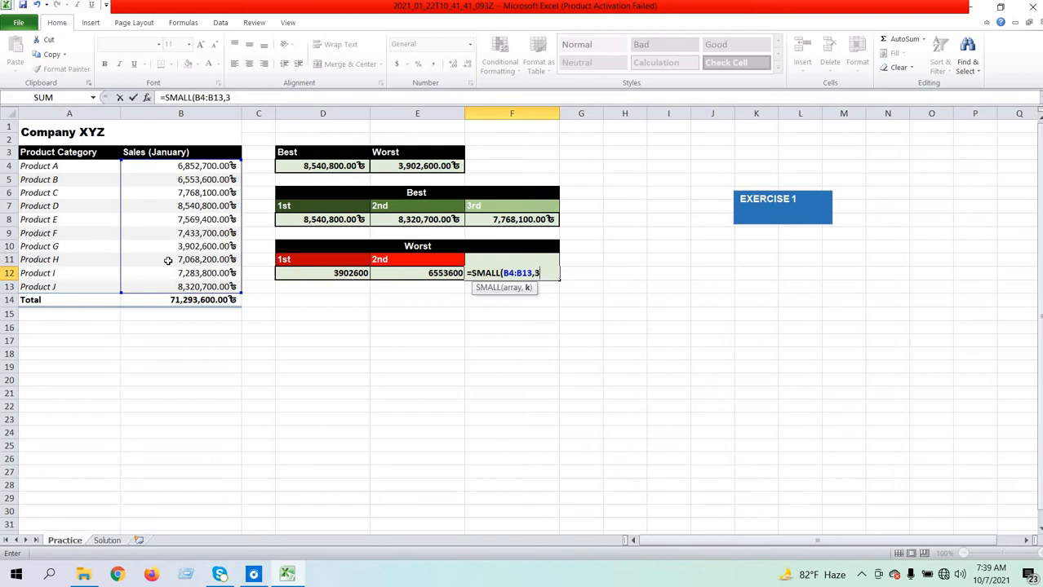
key(BackSpace)
text(3)
key(Return)
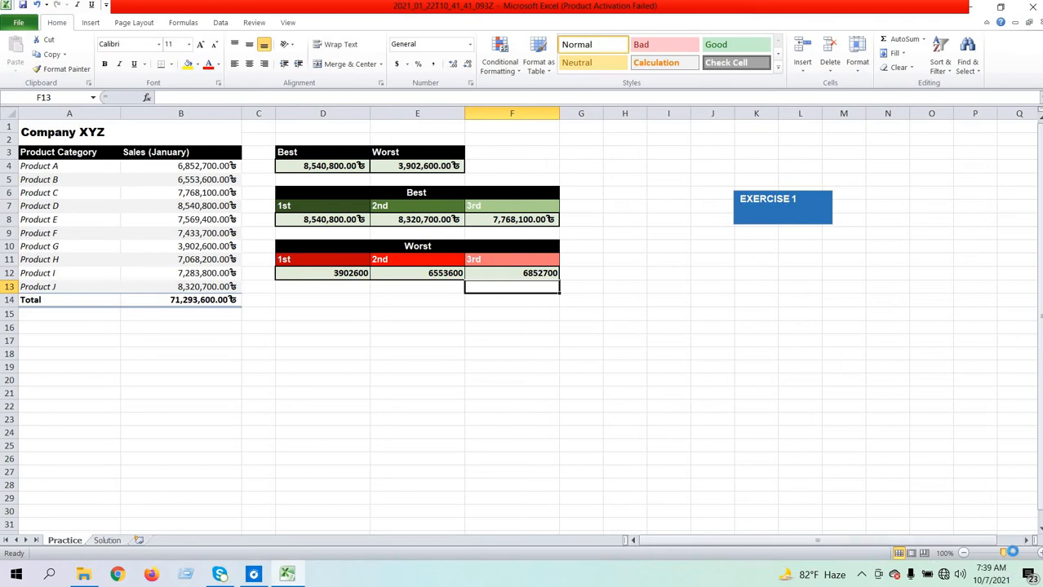
- Review the LARGE formulas behind the 1st, 2nd and 3rd places of the Best table in cells D8, E8 and F8
drag(1000, 555, 1015, 554)
scroll(782, 443, down, 1)
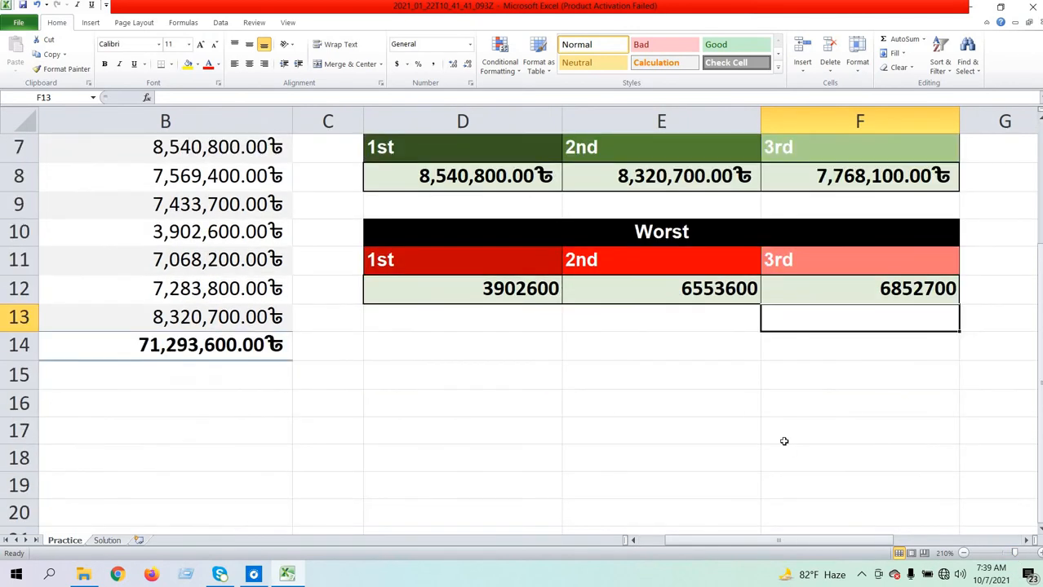
scroll(774, 445, up, 1)
scroll(772, 443, down, 1)
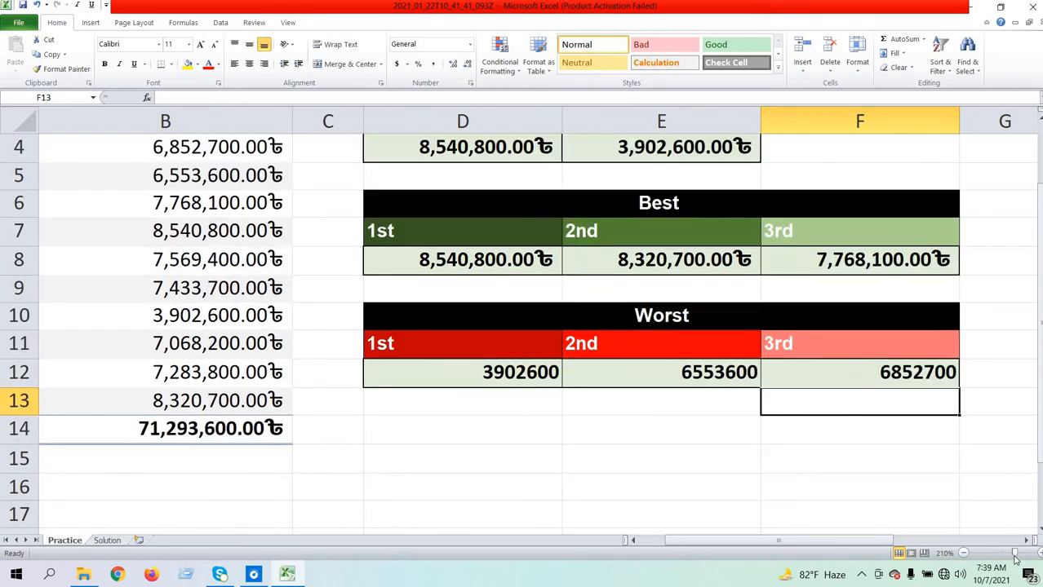
drag(1015, 555, 1012, 554)
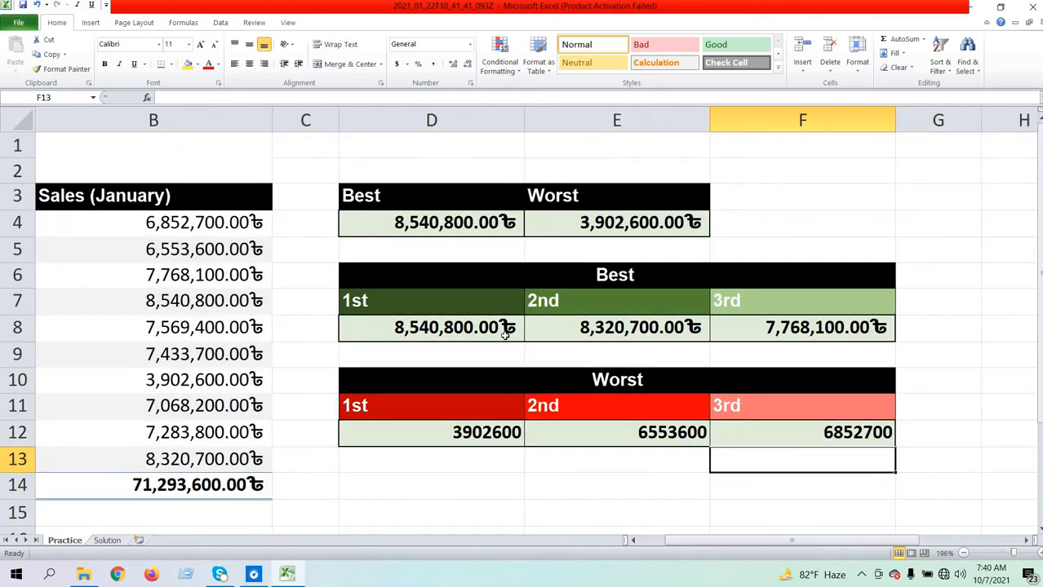
double_click(505, 334)
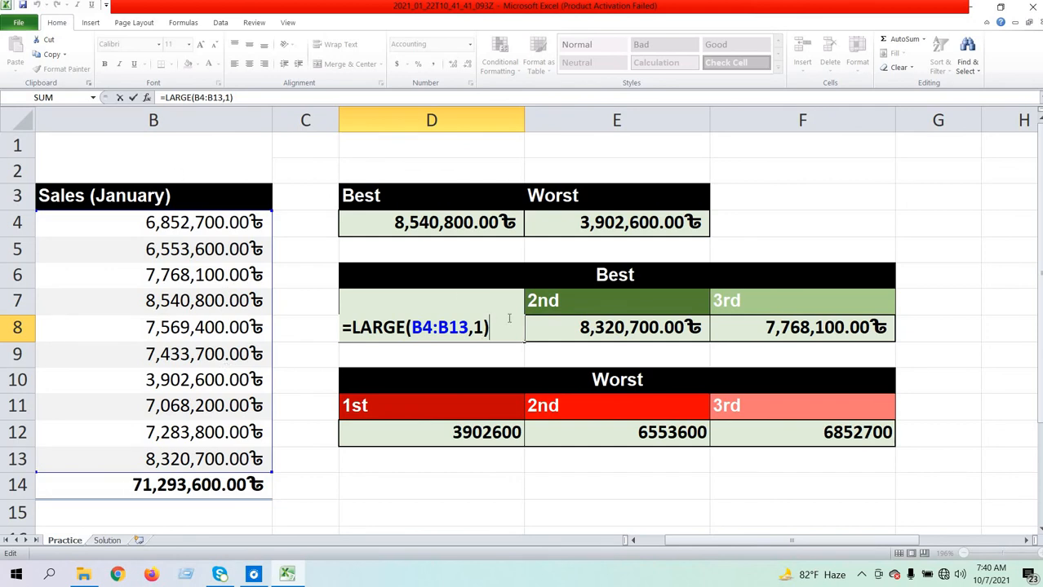
click(612, 341)
double_click(610, 336)
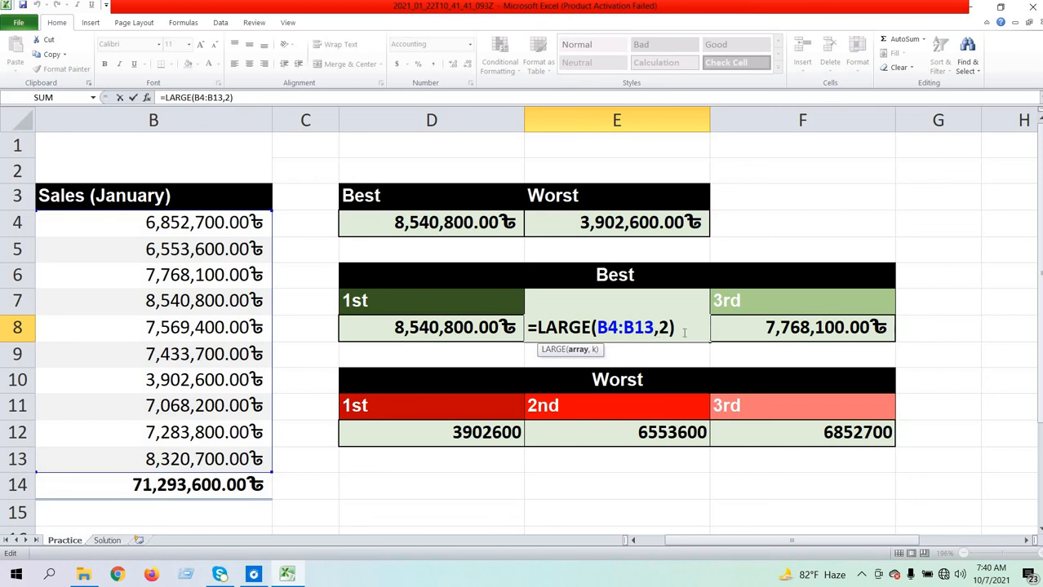
click(756, 329)
double_click(756, 330)
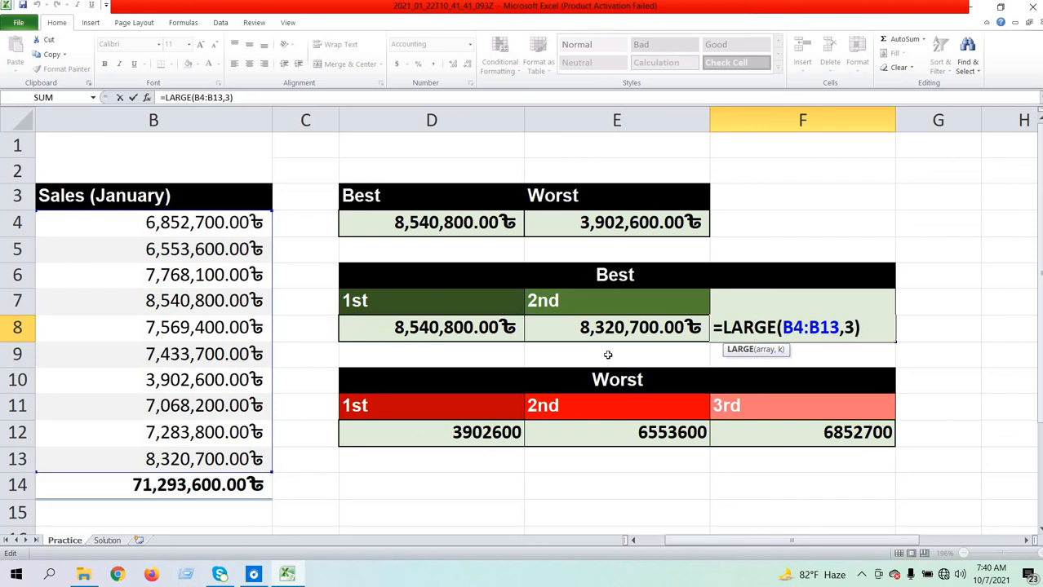
- Review the SMALL formulas behind the 1st, 2nd and 3rd places of the Worst table in cells D12, E12 and F12
click(448, 432)
double_click(450, 437)
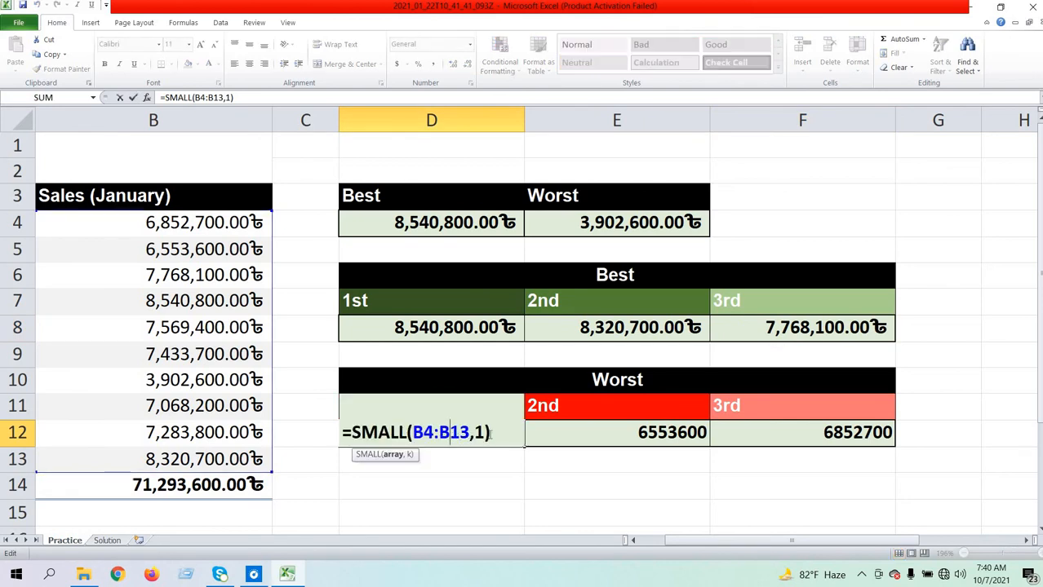
click(586, 426)
double_click(589, 429)
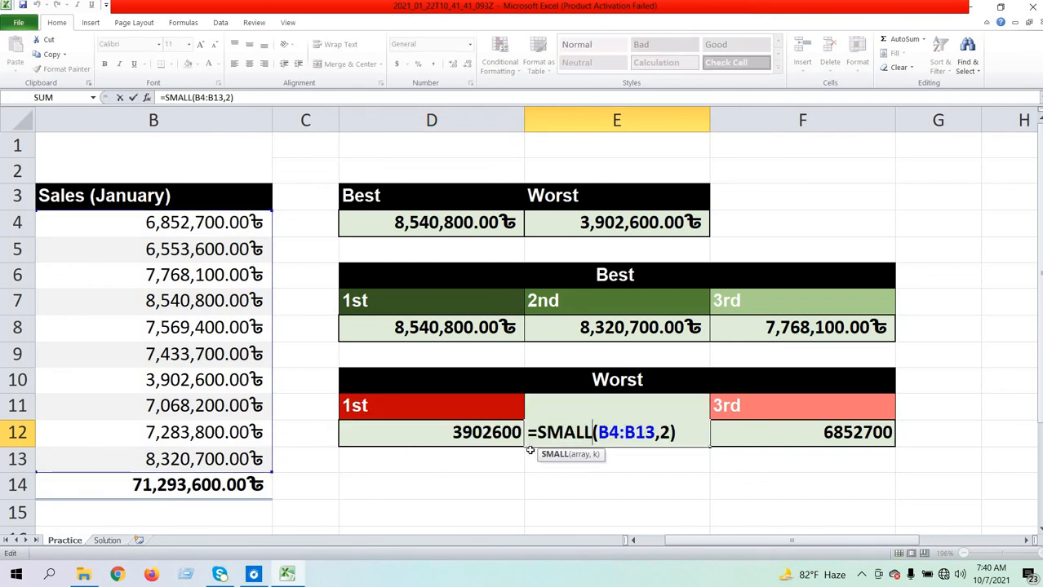
double_click(749, 427)
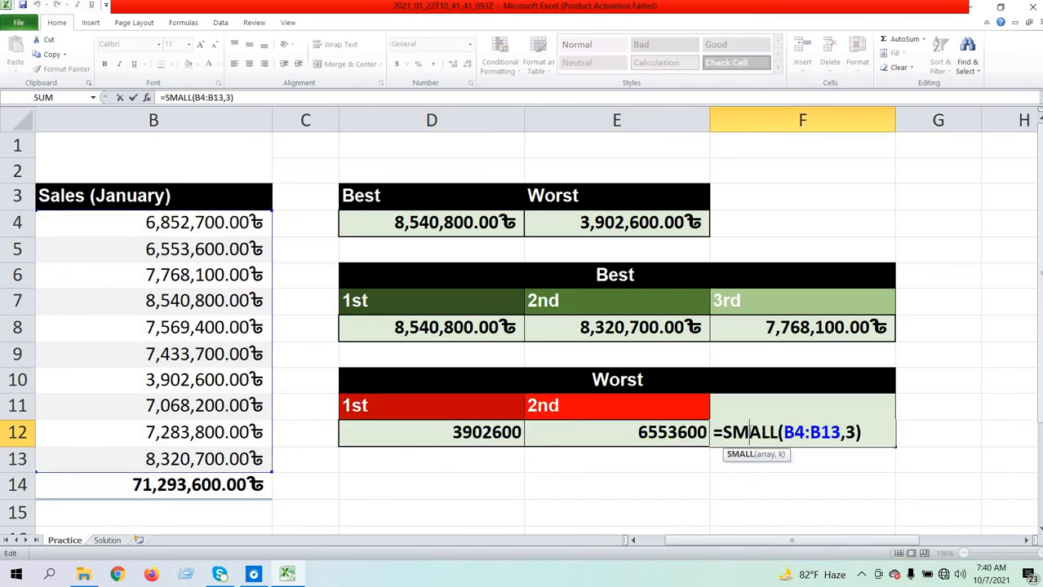